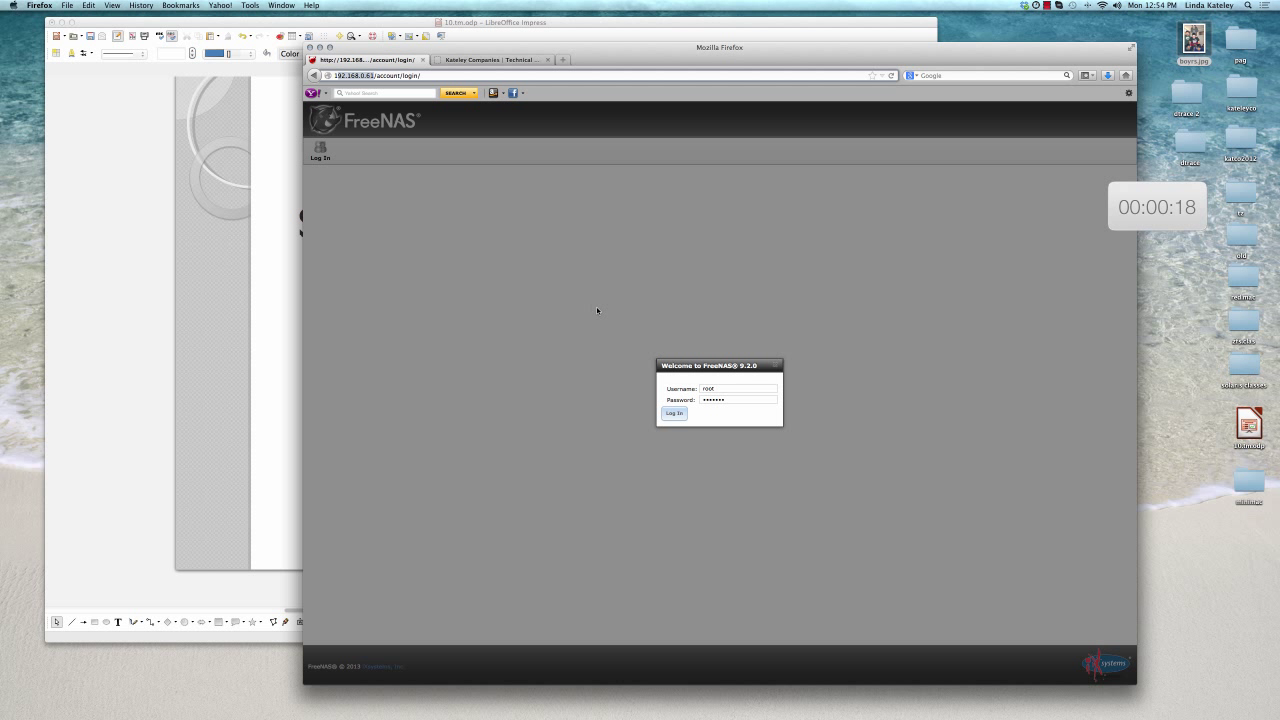
Enter the password and log in to the FreeNAS web interface
{"action": "double_click", "coordinate": [694, 400]}
{"action": "left_click", "coordinate": [694, 400]}
{"action": "left_click", "coordinate": [676, 414]}
{"action": "left_click", "coordinate": [676, 414]}
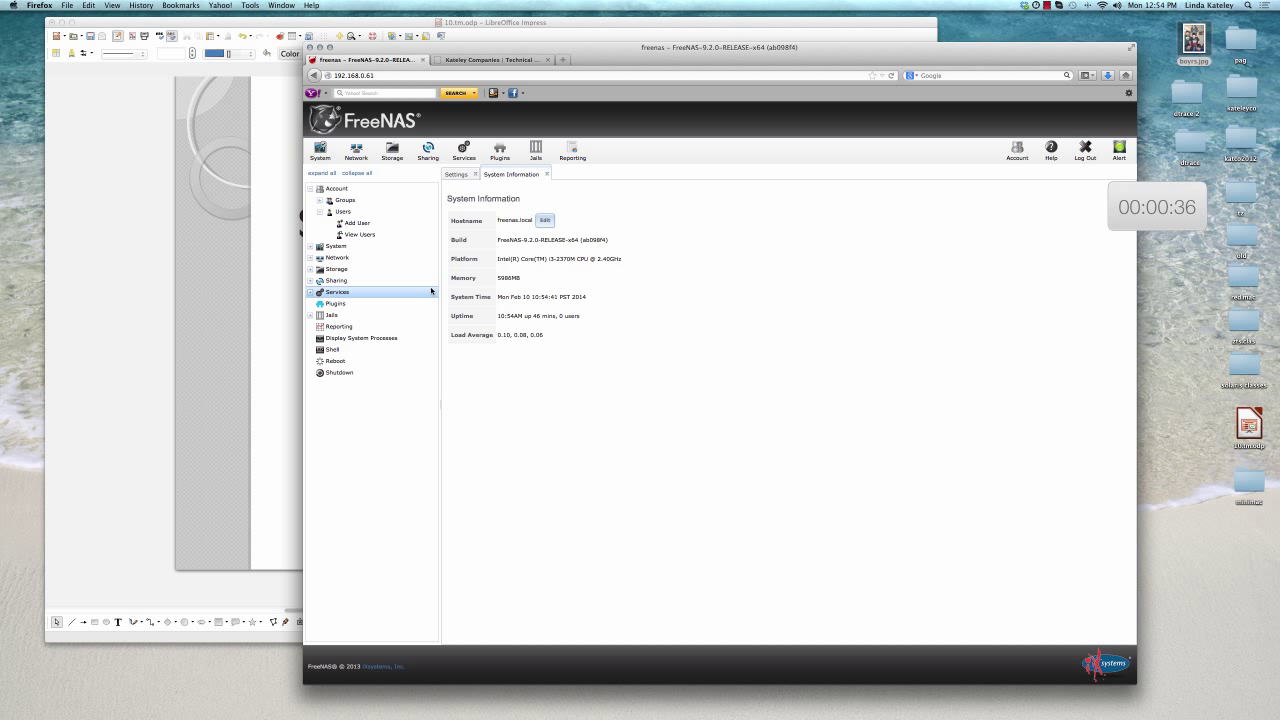
Add a new user named backup with staff as primary group instead of a new group
{"action": "left_click", "coordinate": [366, 223]}
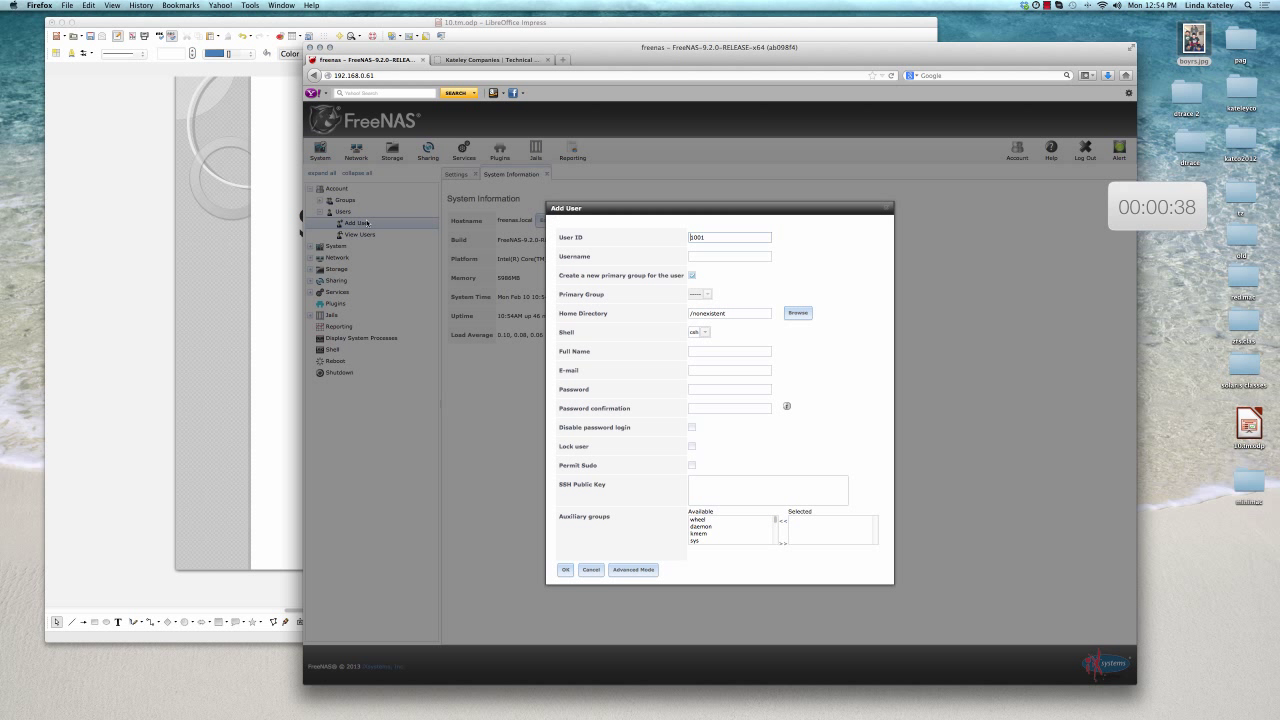
{"action": "left_click", "coordinate": [711, 237]}
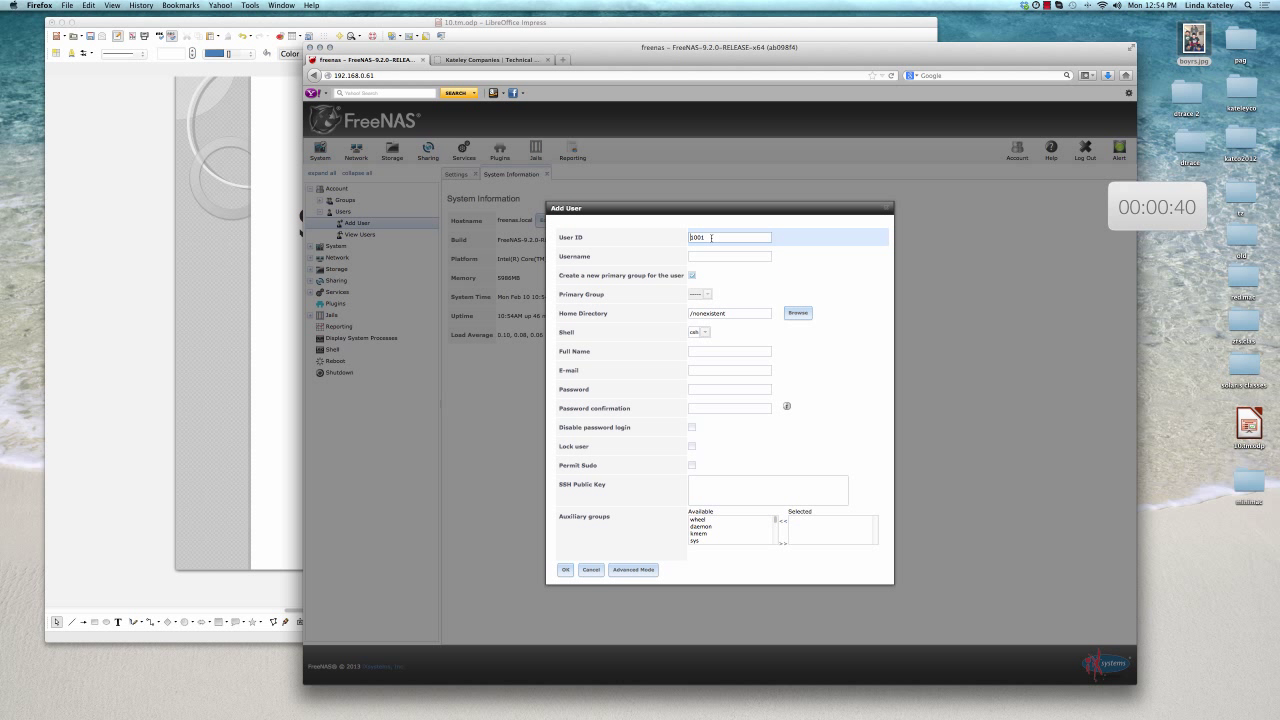
{"action": "left_click", "coordinate": [699, 255]}
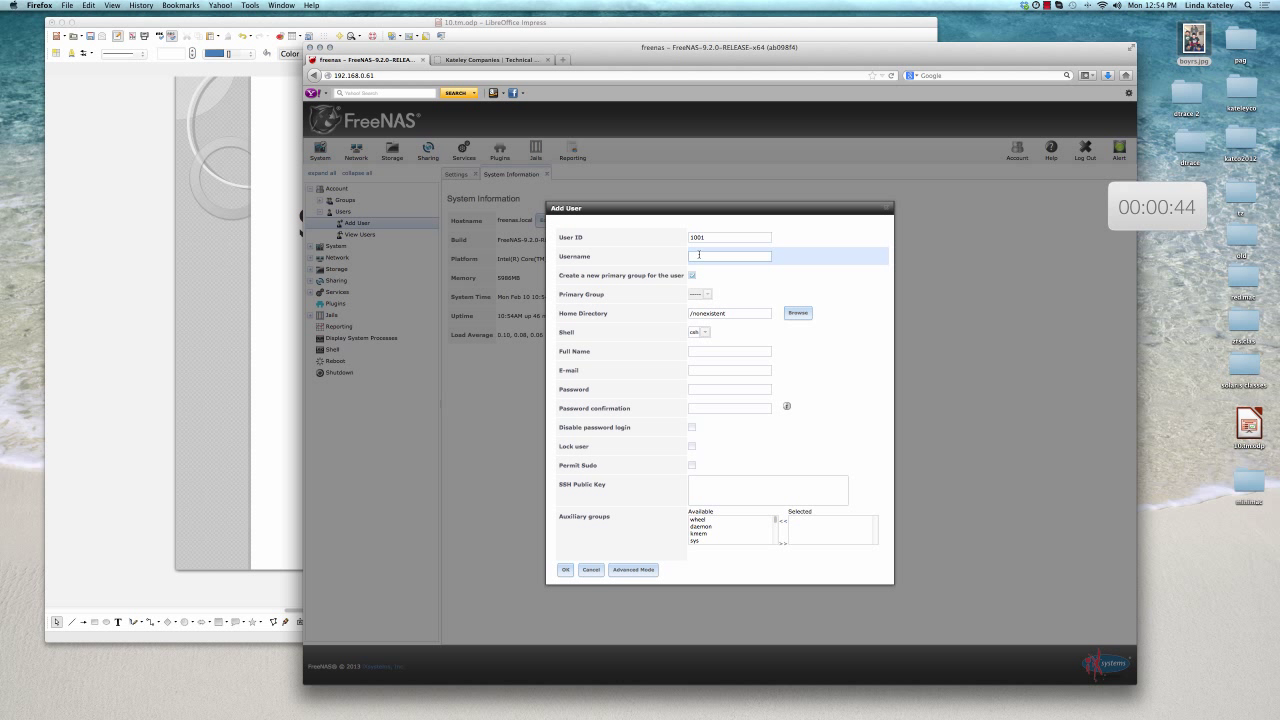
{"action": "type", "text": "backup"}
{"action": "left_click", "coordinate": [691, 275]}
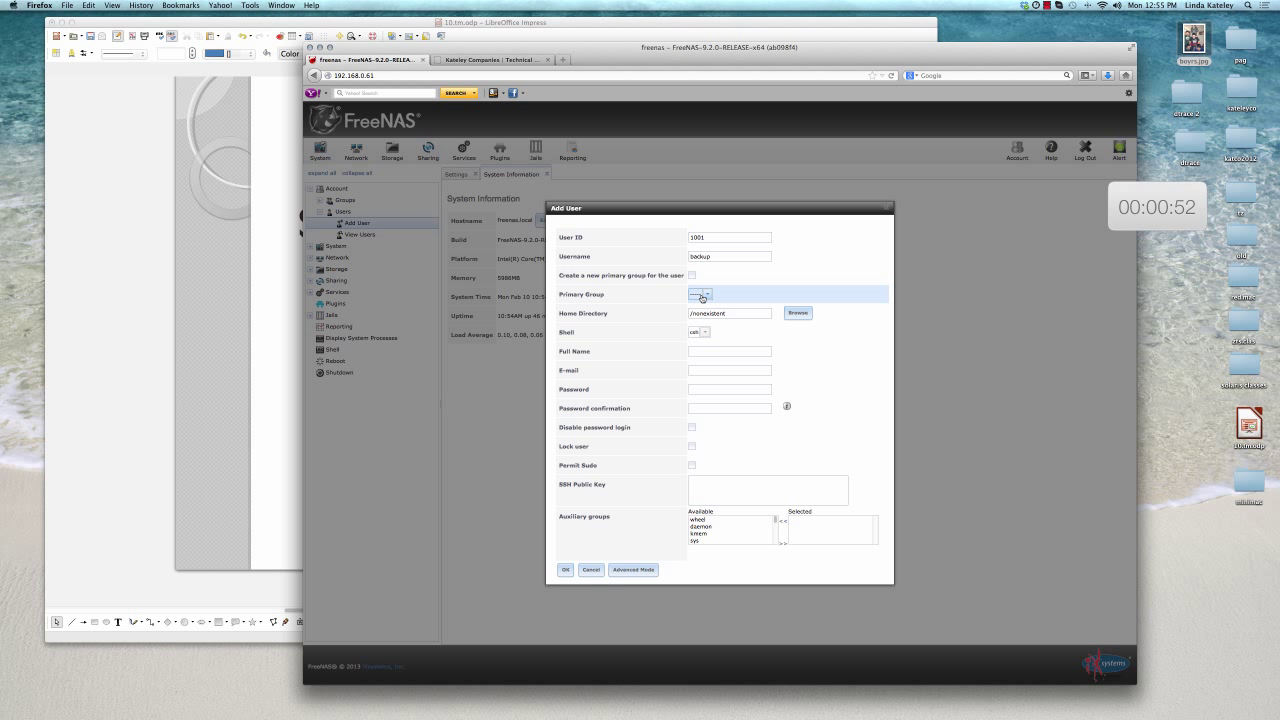
{"action": "left_click", "coordinate": [698, 293]}
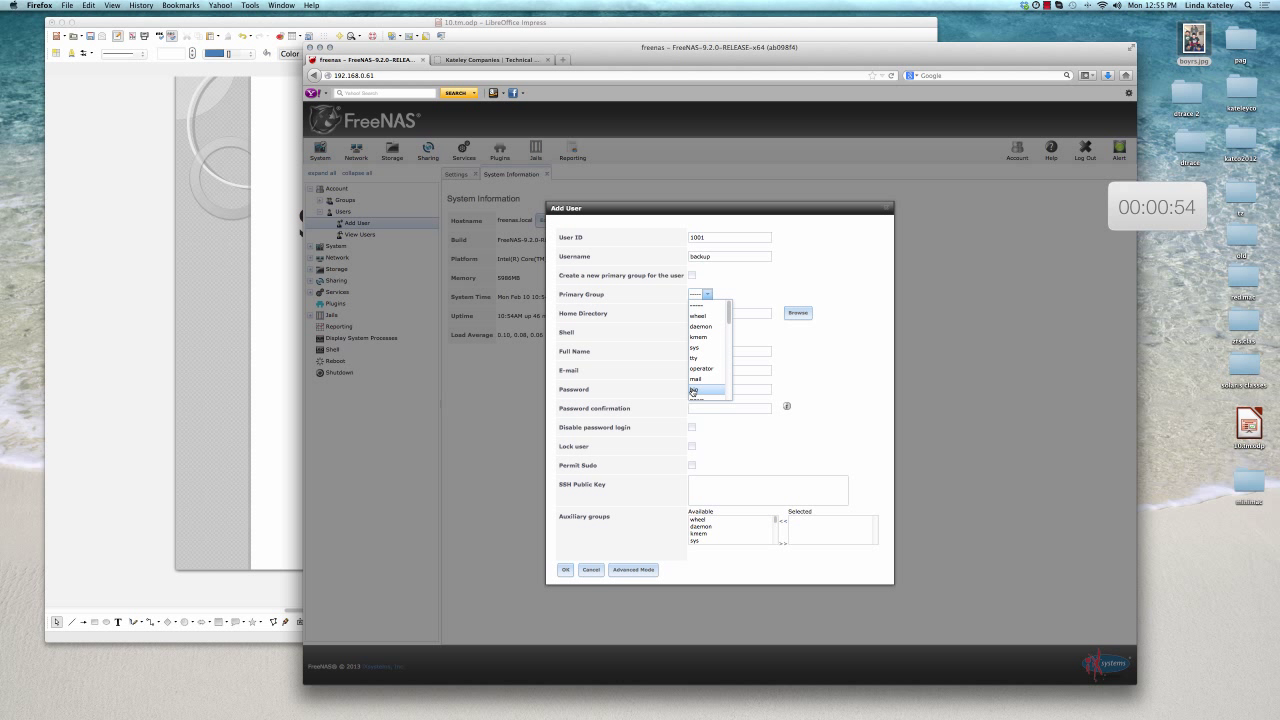
{"action": "scroll", "coordinate": [694, 388], "scroll_direction": "down", "scroll_amount": 3}
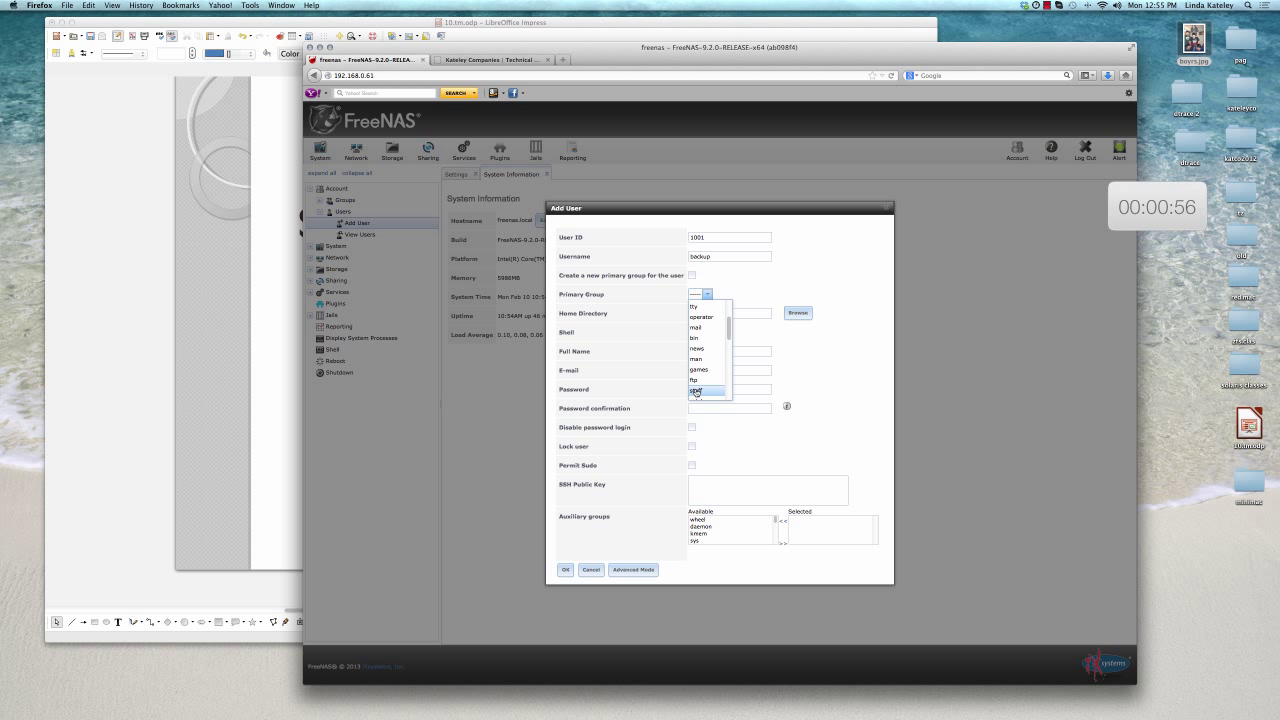
{"action": "left_click", "coordinate": [694, 390]}
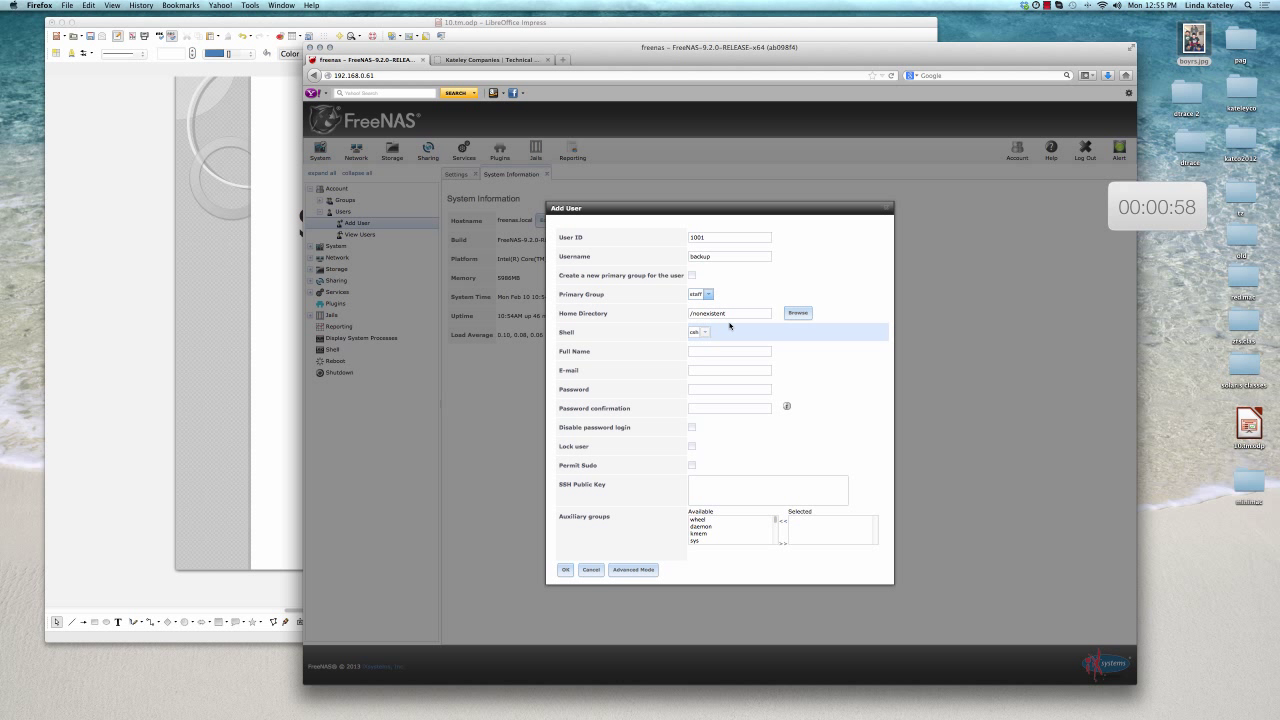
{"action": "left_click", "coordinate": [729, 255]}
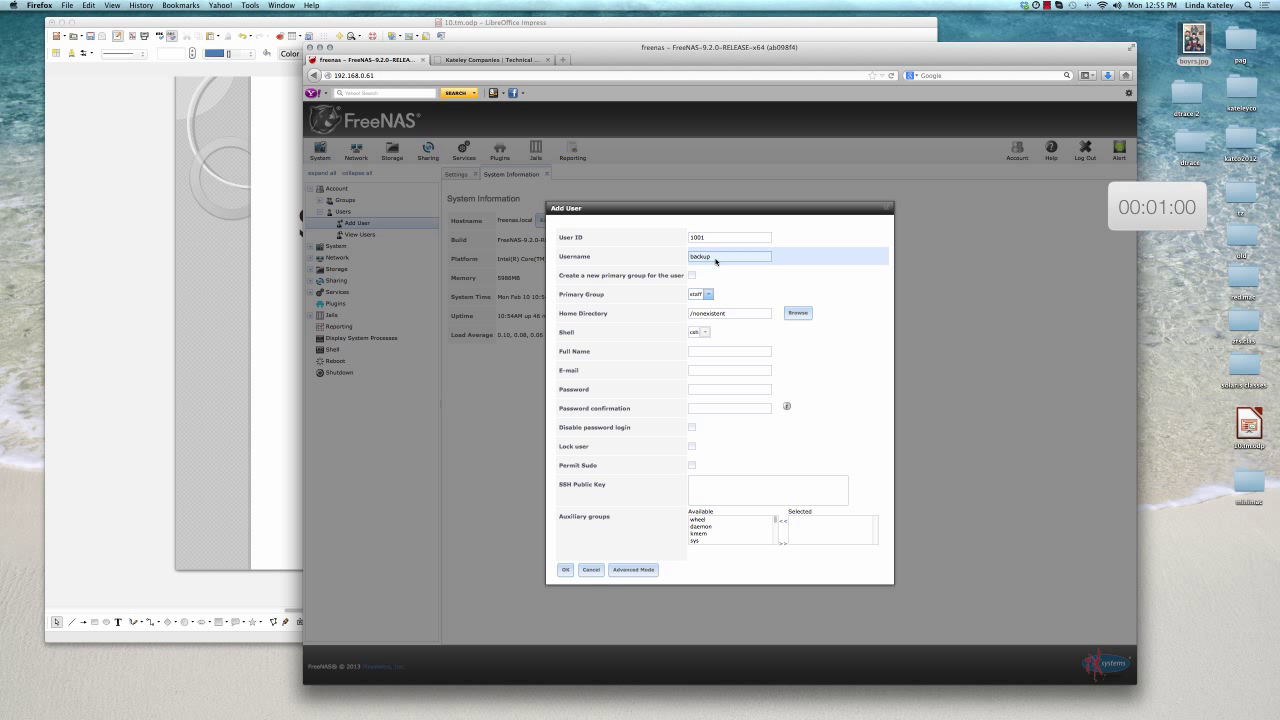
Fill in full name Backup, the e-mail address and a confirmed password, then create the user
{"action": "left_click", "coordinate": [708, 350]}
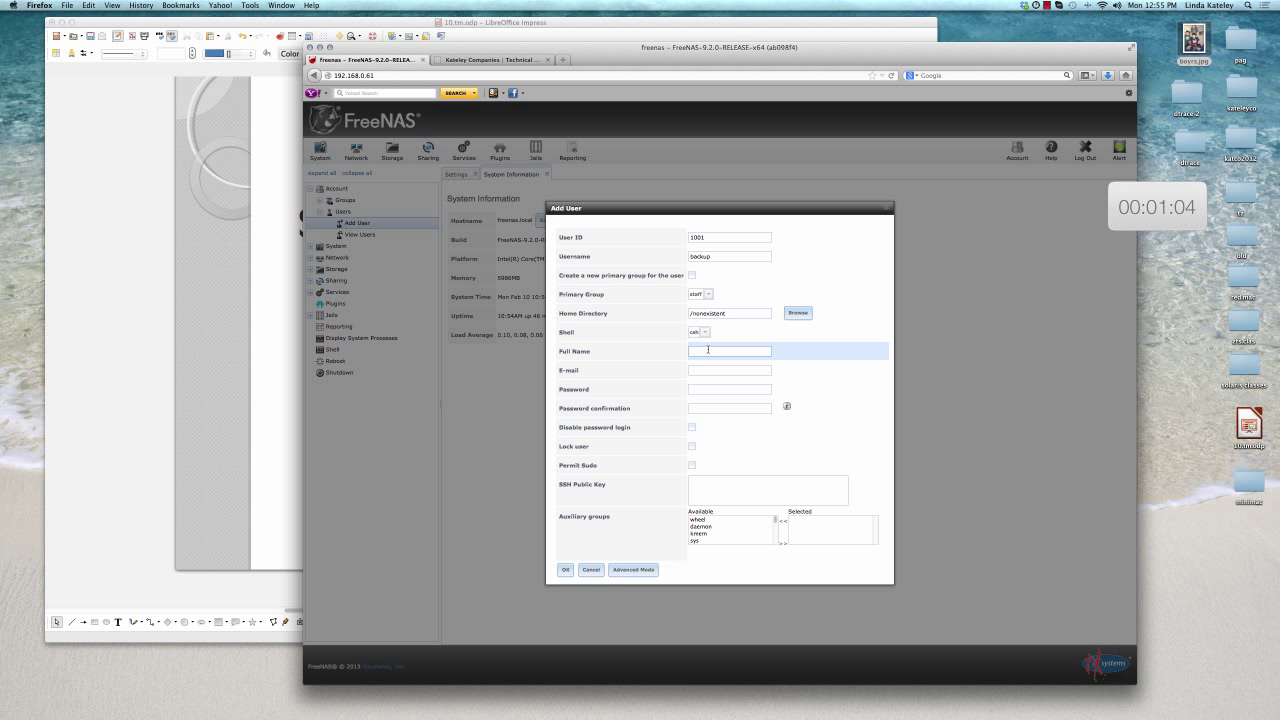
{"action": "type", "text": "Backup"}
{"action": "left_click", "coordinate": [729, 370]}
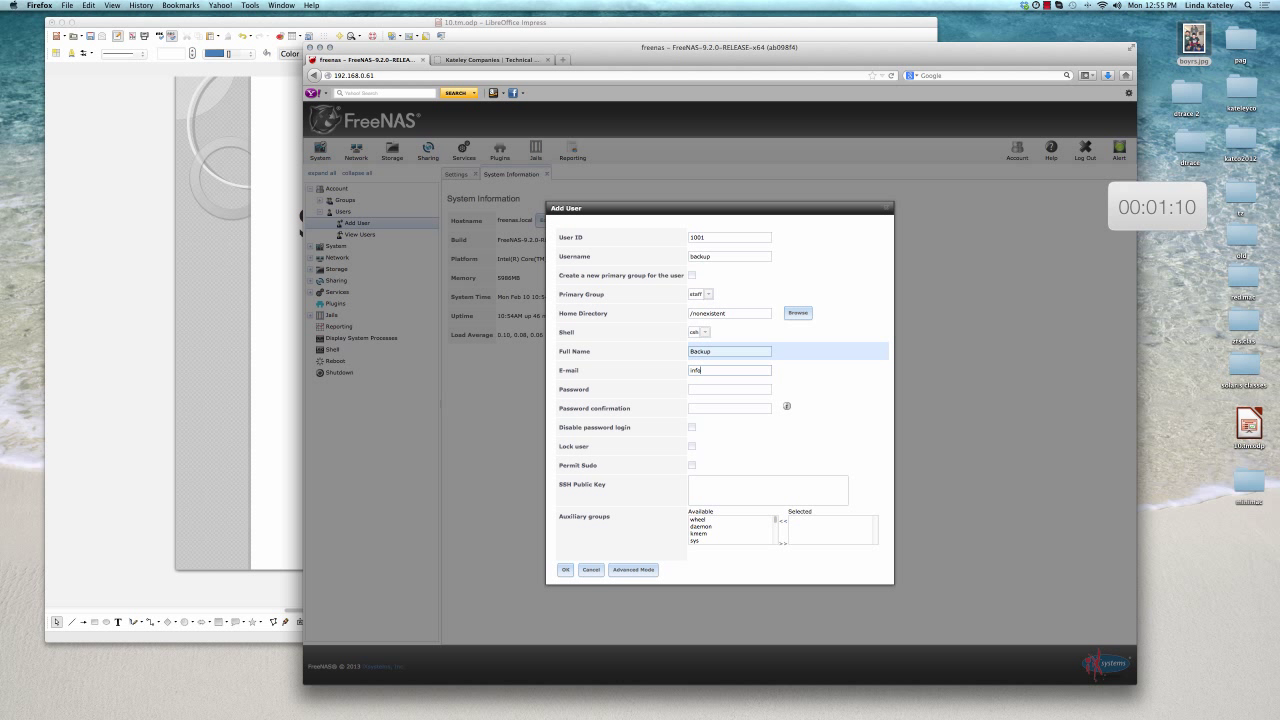
{"action": "type", "text": "ateleyco.com"}
{"action": "left_click", "coordinate": [729, 389]}
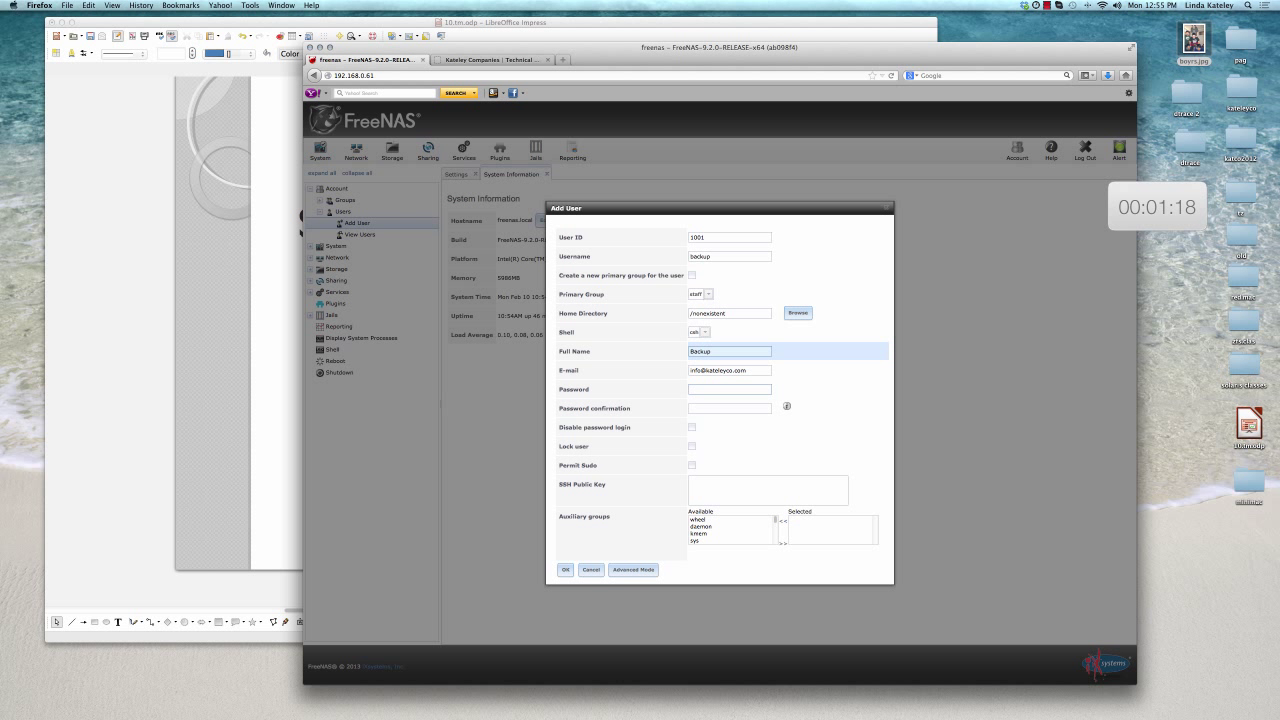
{"action": "type", "text": "•••••"}
{"action": "left_click", "coordinate": [729, 408]}
{"action": "type", "text": "••••••"}
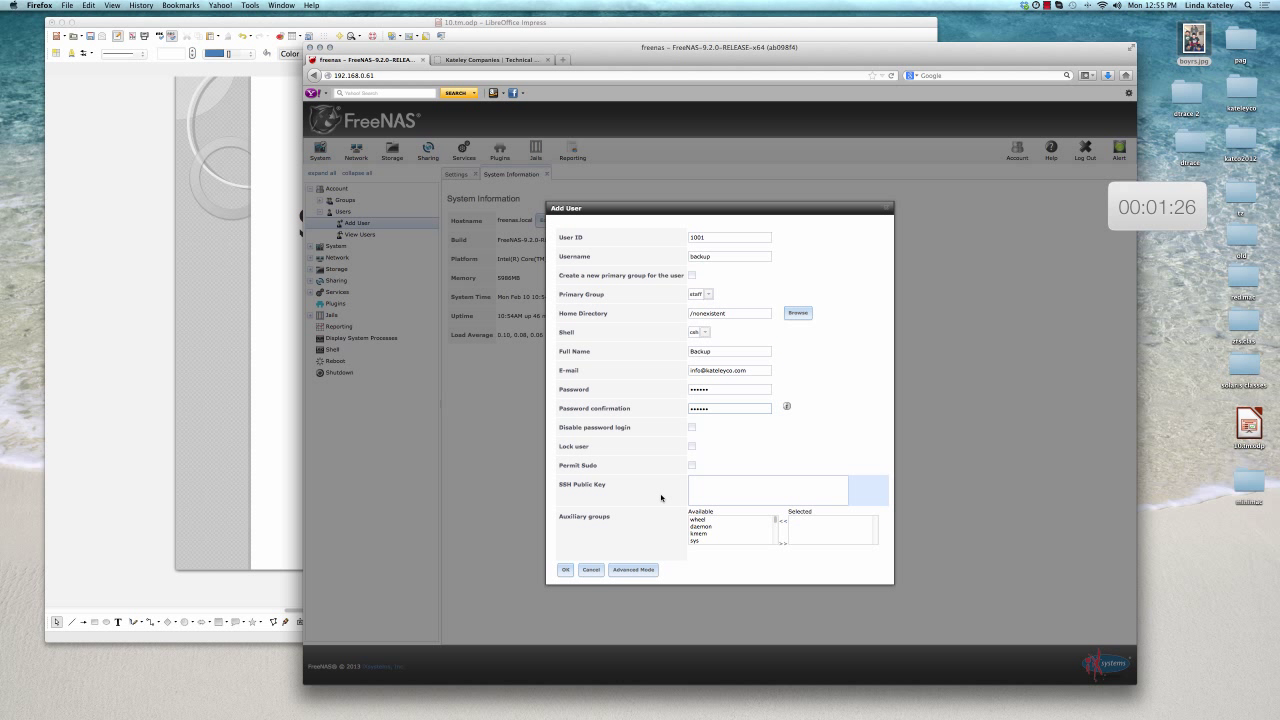
{"action": "left_click", "coordinate": [565, 570]}
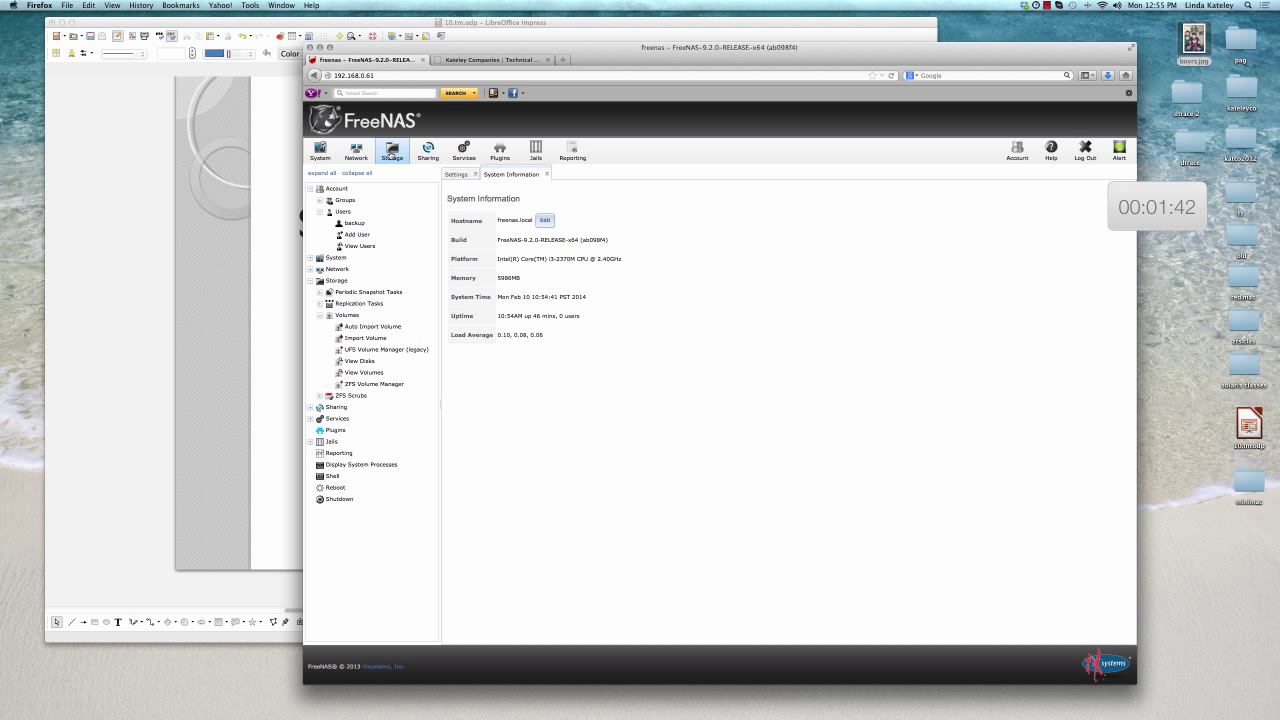
In the ZFS Volume Manager, name the new volume and add both 500.1 GB disks as a mirror
{"action": "left_click", "coordinate": [391, 157]}
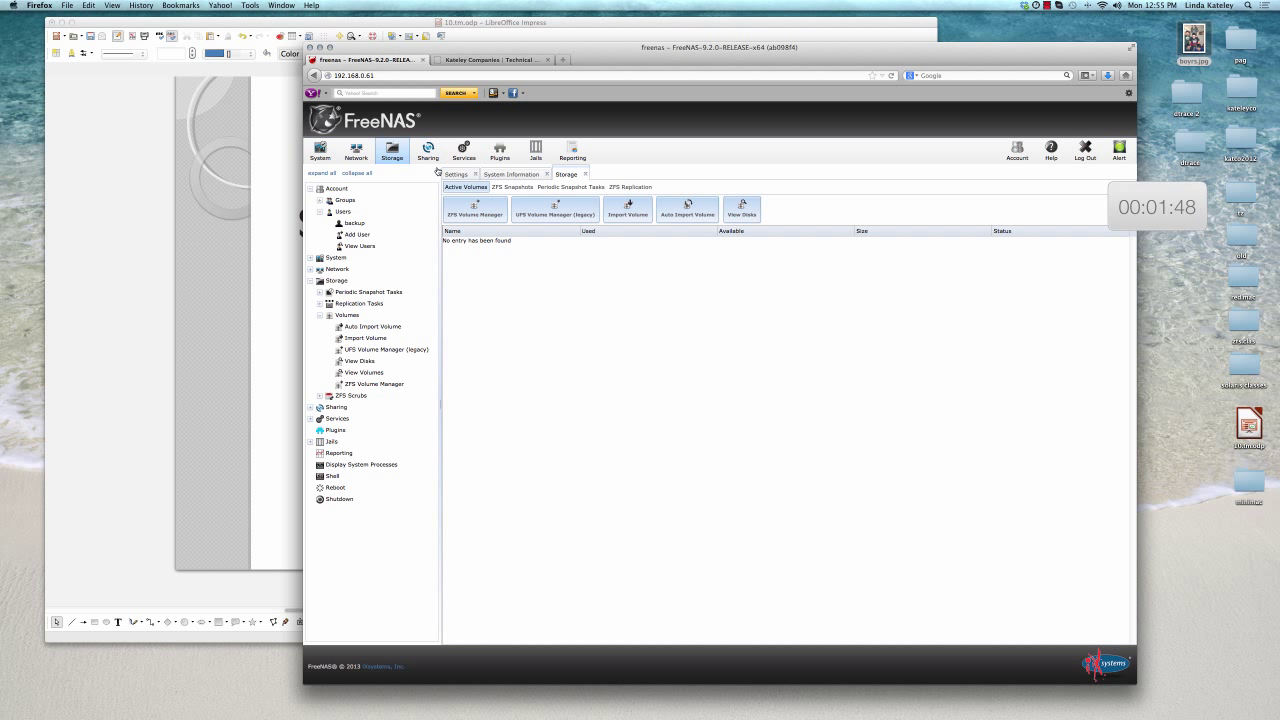
{"action": "left_click", "coordinate": [466, 214]}
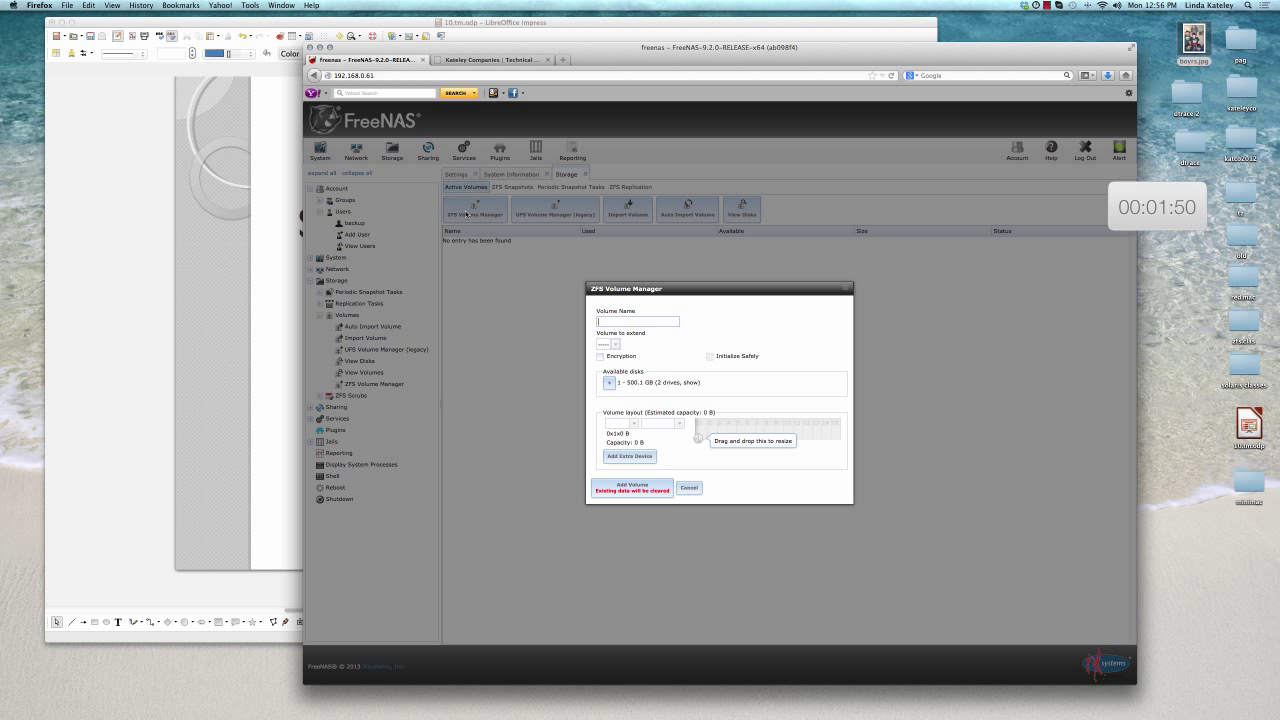
{"action": "left_click", "coordinate": [619, 320]}
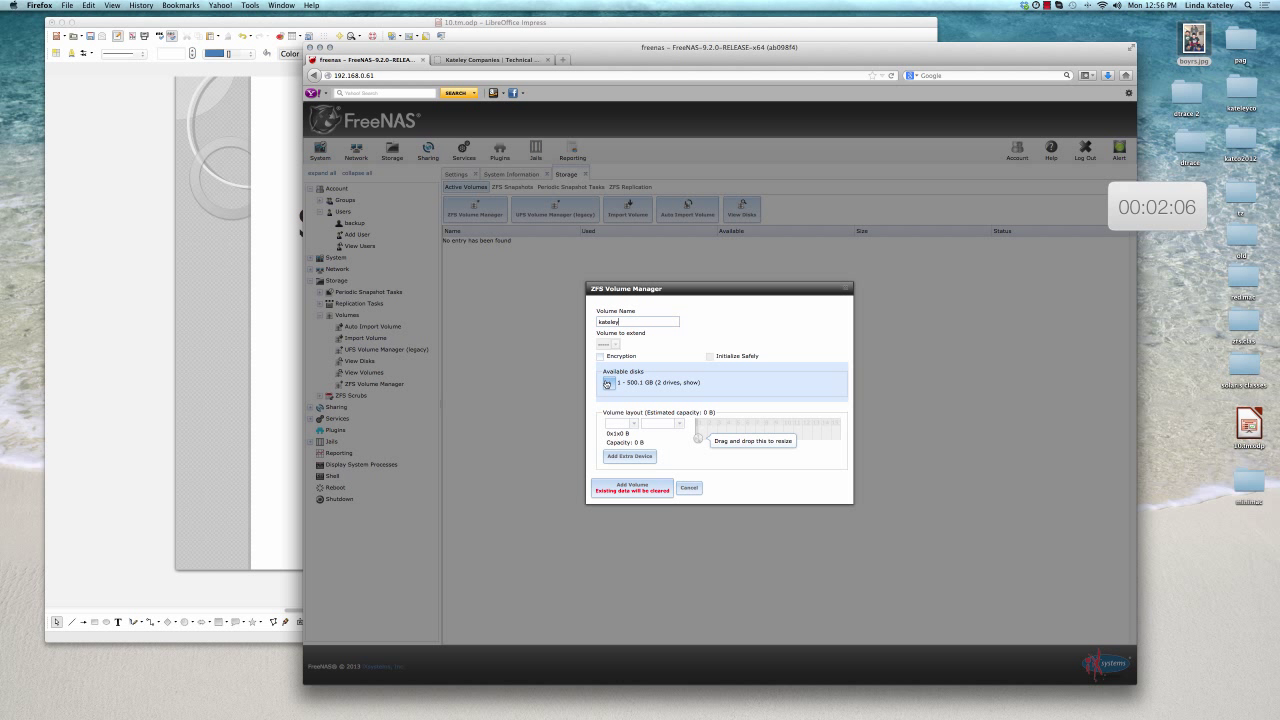
{"action": "left_click", "coordinate": [608, 383]}
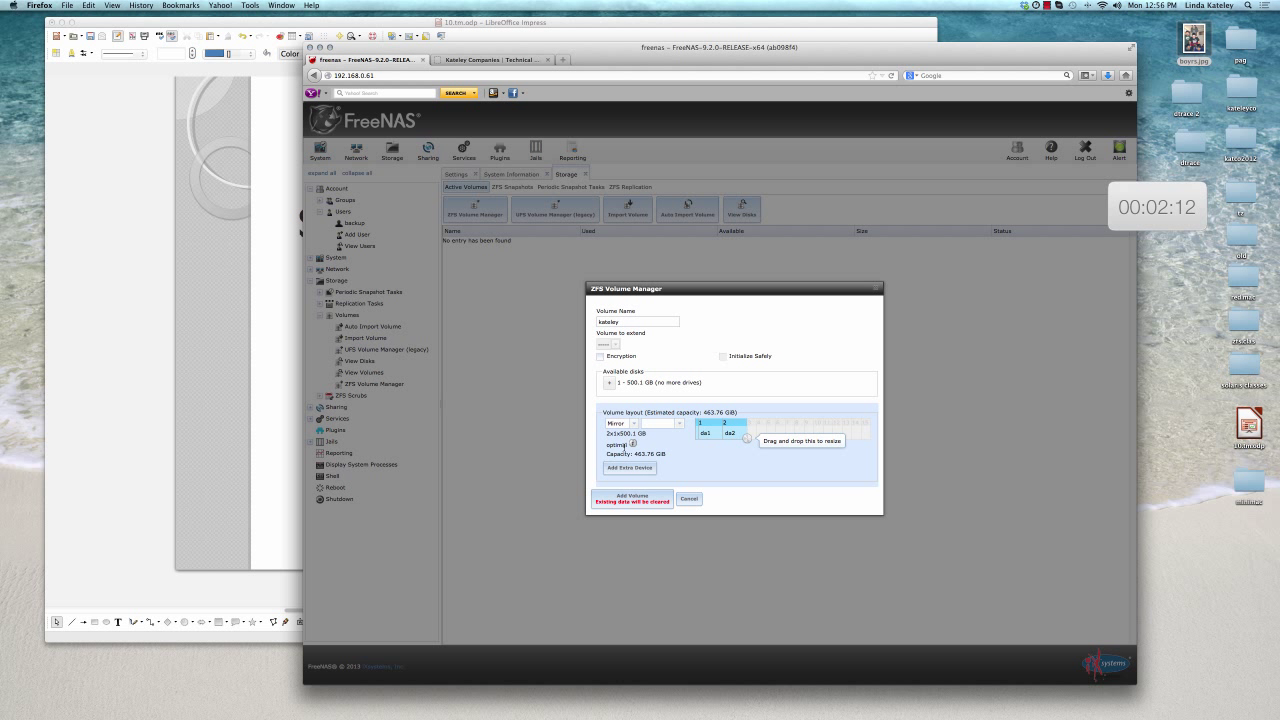
{"action": "mouse_move", "coordinate": [632, 444]}
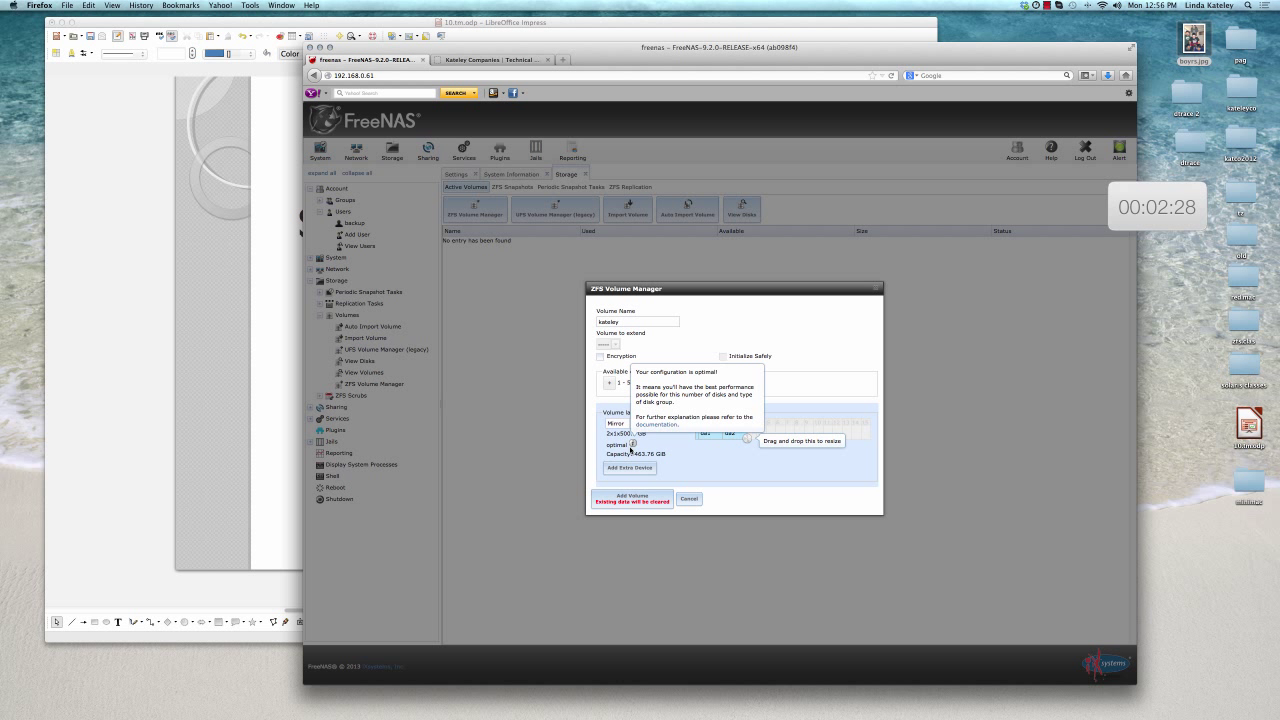
Add the mirrored volume, then open Change Permissions for its mount point
{"action": "left_click", "coordinate": [625, 500]}
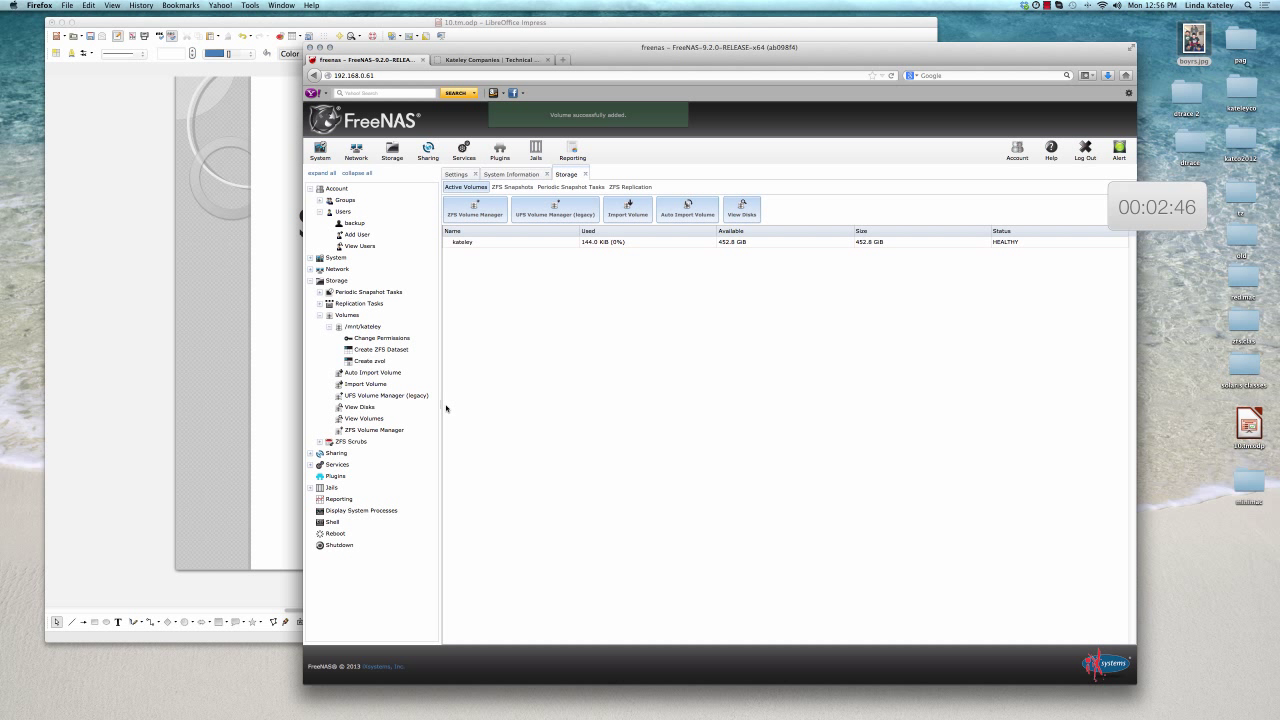
{"action": "left_click", "coordinate": [369, 327]}
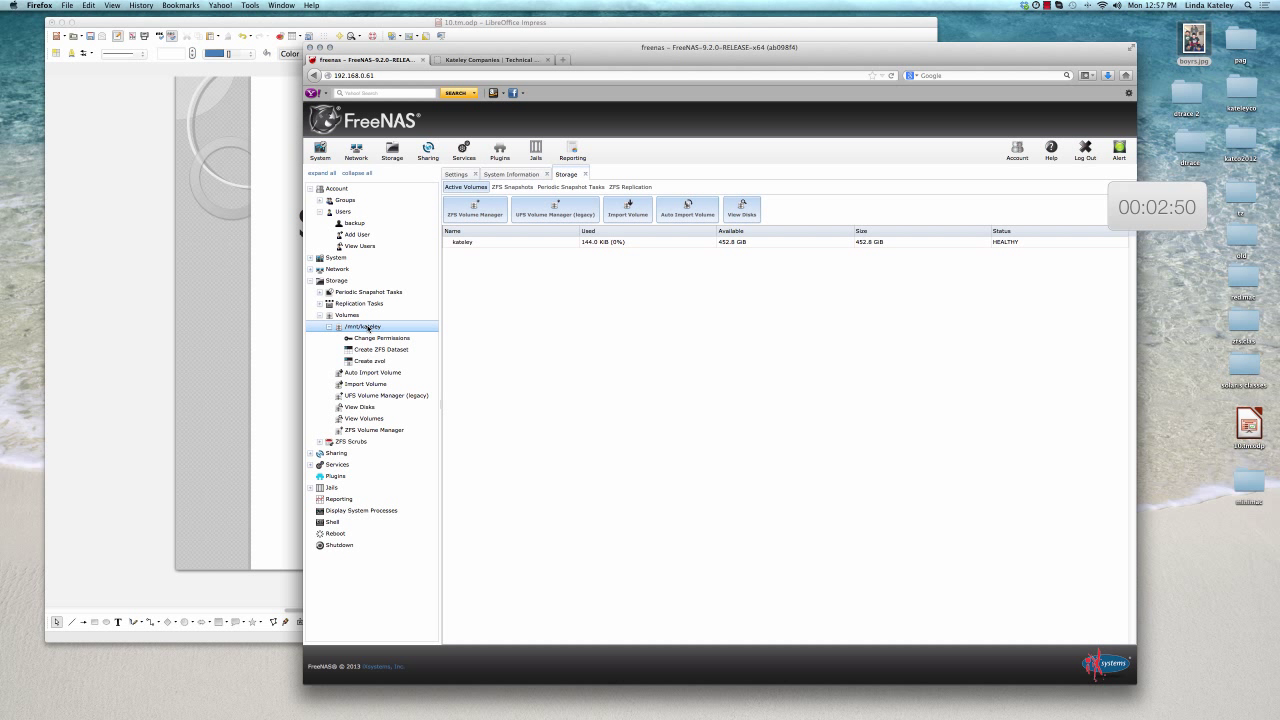
{"action": "left_click", "coordinate": [364, 339]}
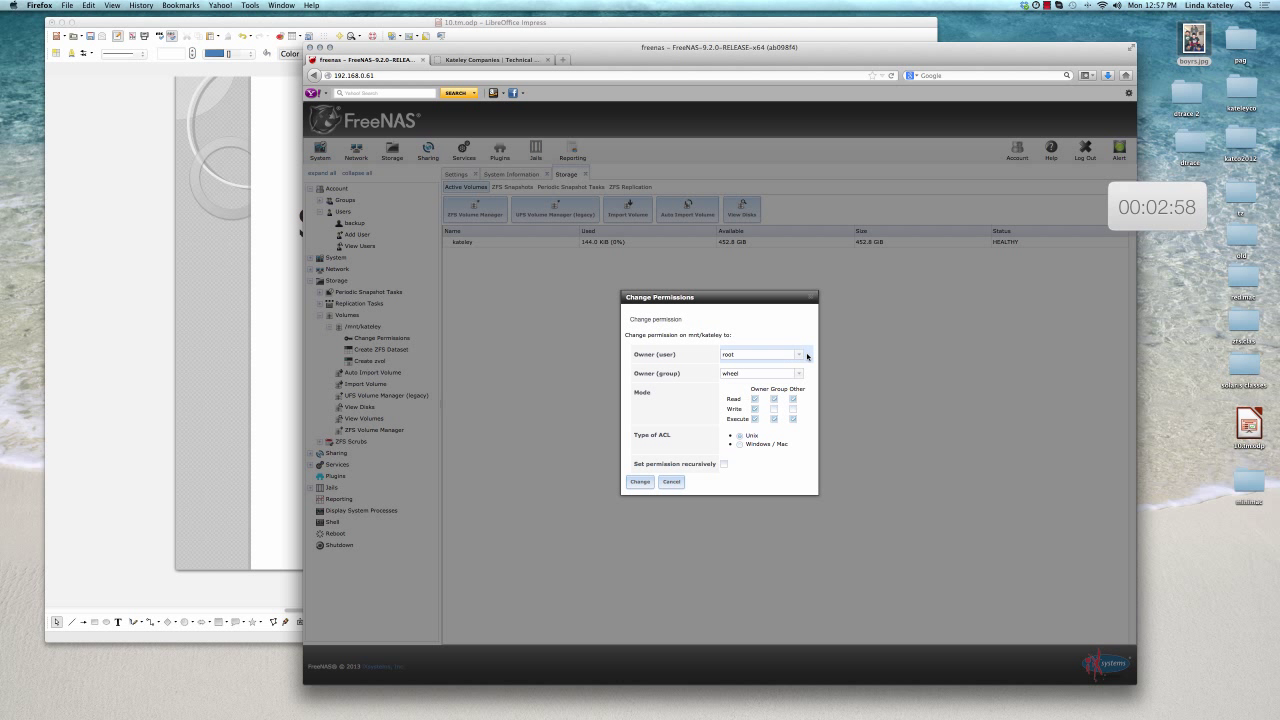
Set /mnt/kateley owner backup, group staff with group write, applied recursively
{"action": "left_click", "coordinate": [798, 356]}
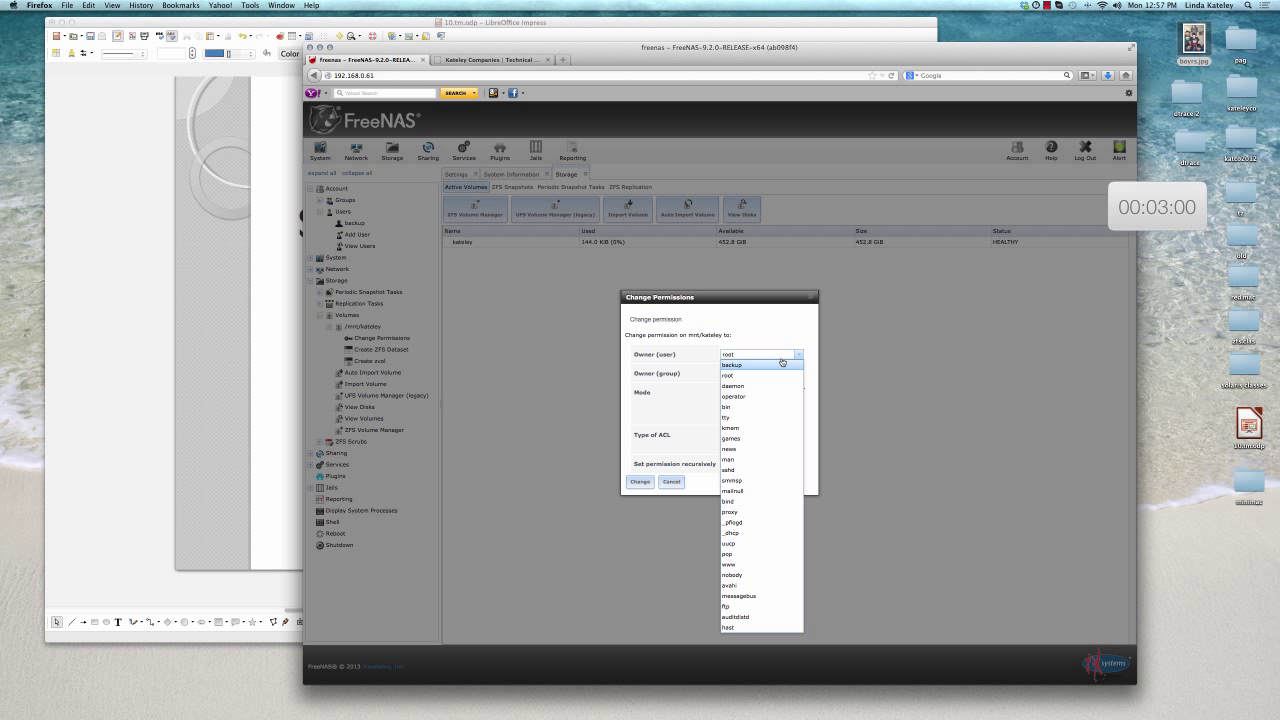
{"action": "left_click", "coordinate": [771, 365]}
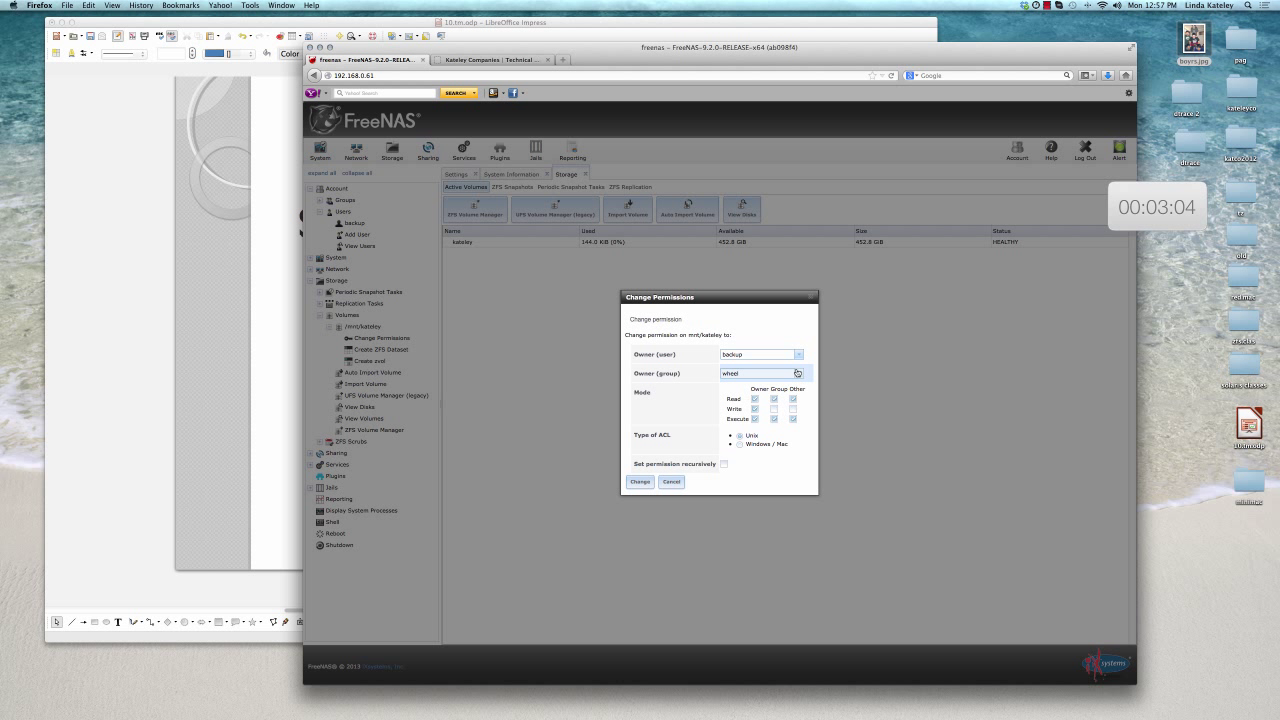
{"action": "left_click", "coordinate": [798, 373]}
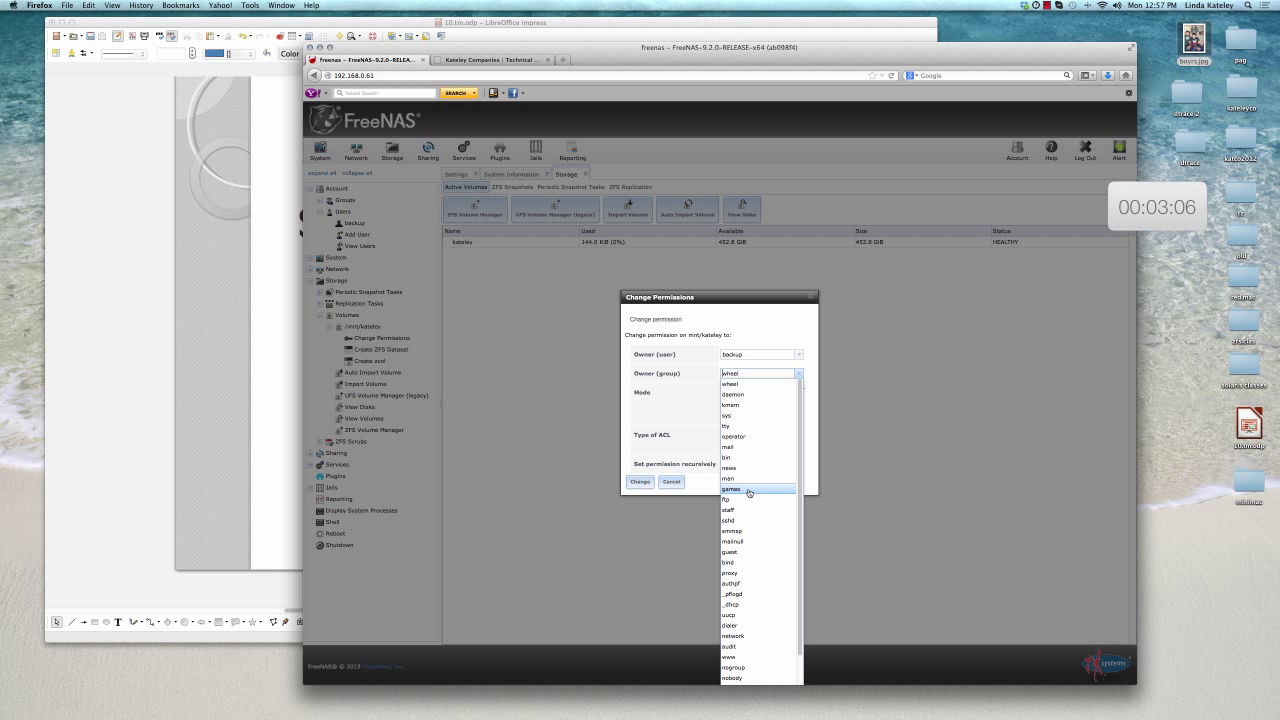
{"action": "left_click", "coordinate": [744, 512]}
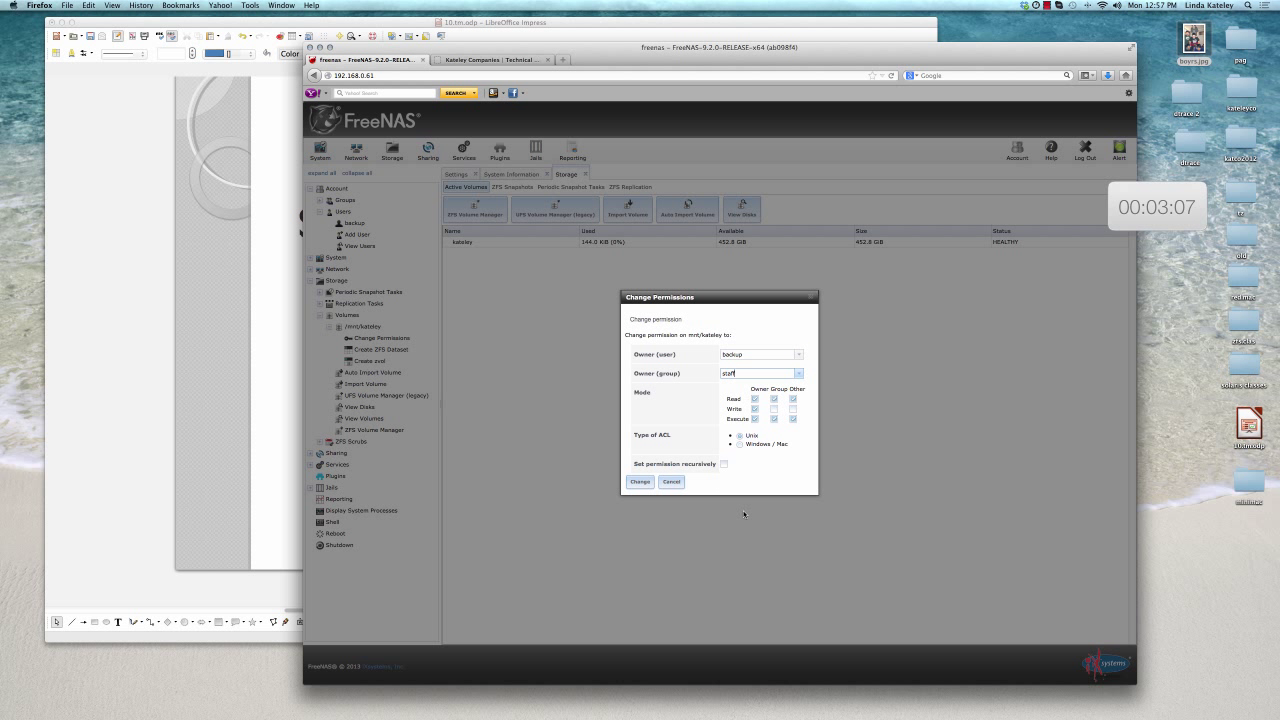
{"action": "left_click", "coordinate": [773, 409]}
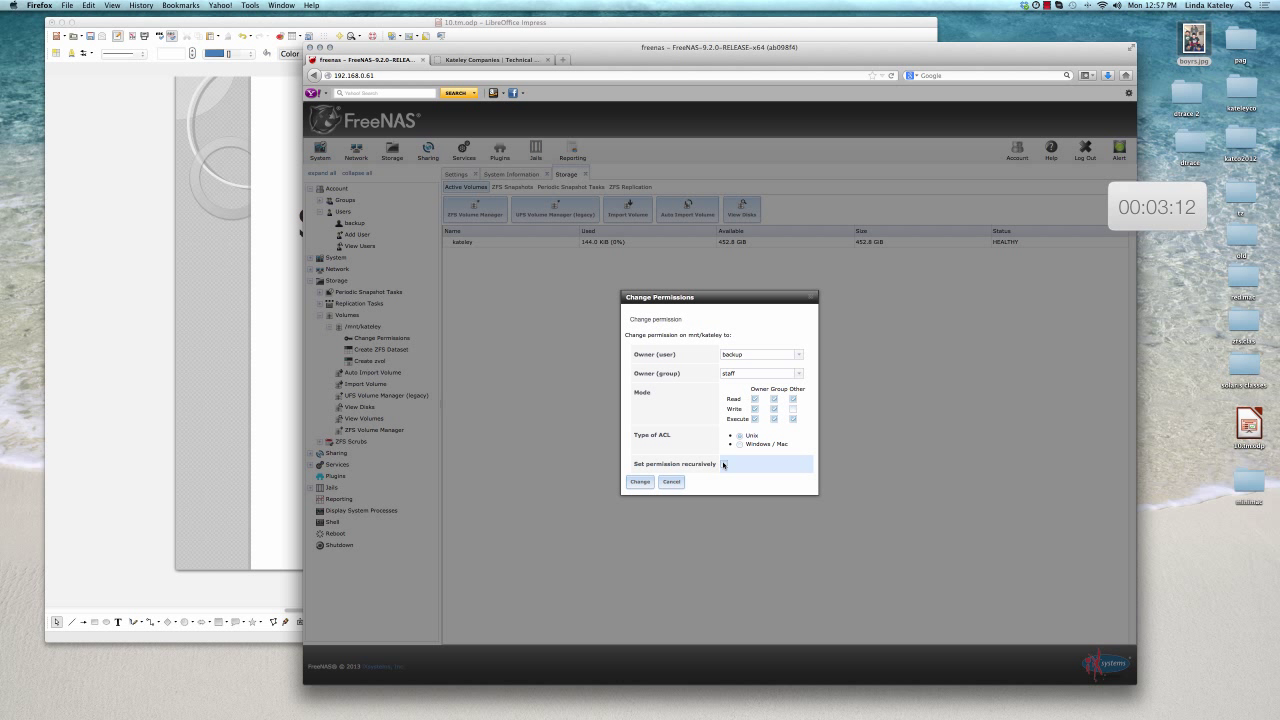
{"action": "left_click", "coordinate": [723, 464]}
{"action": "left_click", "coordinate": [638, 482]}
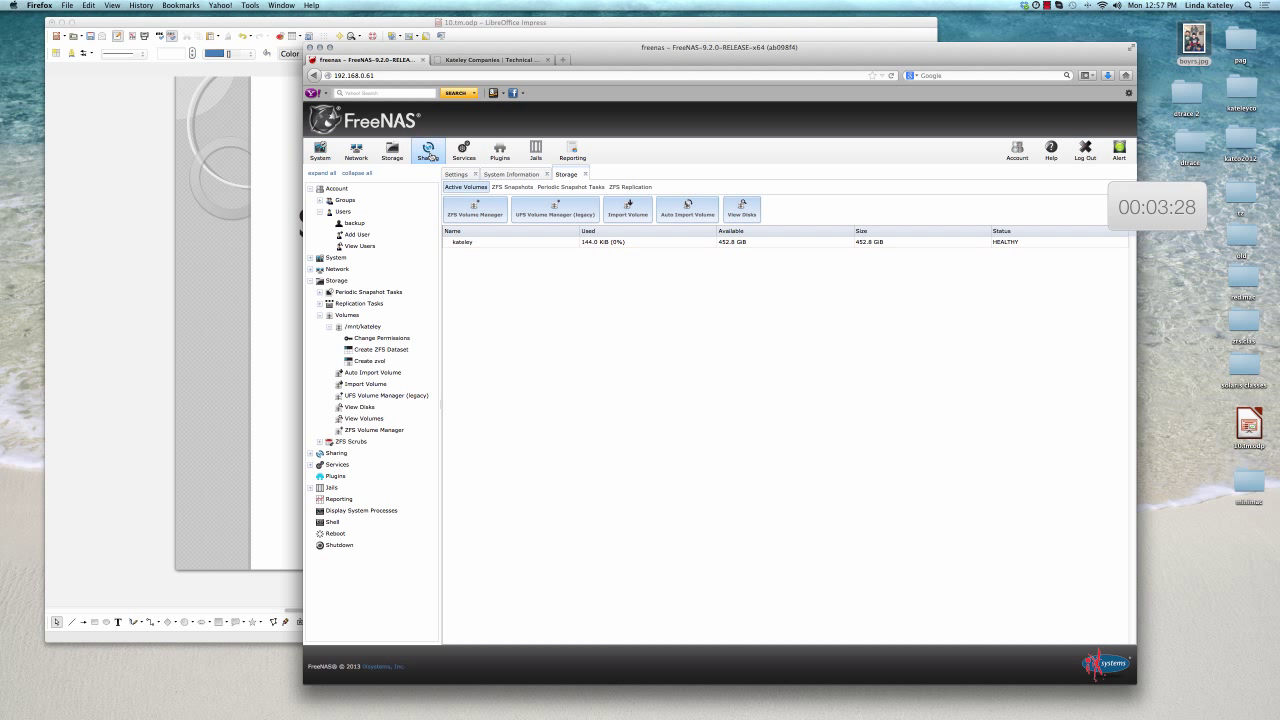
Start a new Apple (AFP) share and name it timemach
{"action": "left_click", "coordinate": [430, 157]}
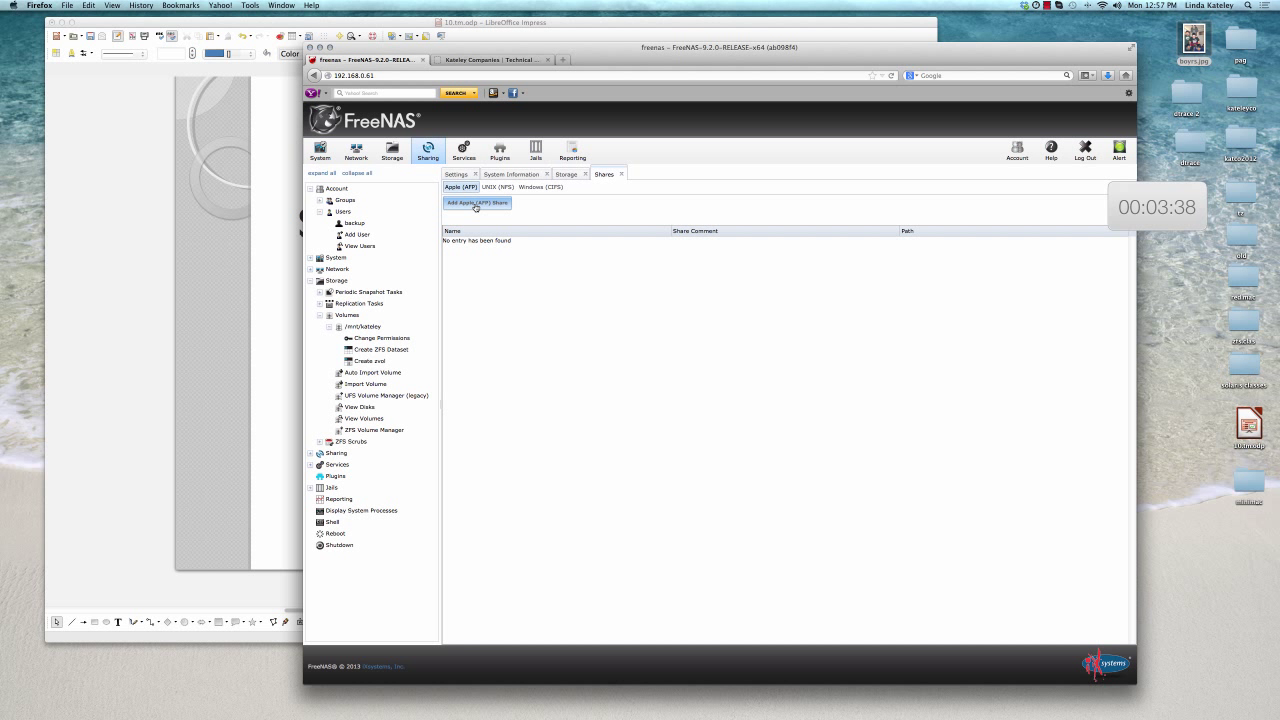
{"action": "left_click", "coordinate": [476, 203]}
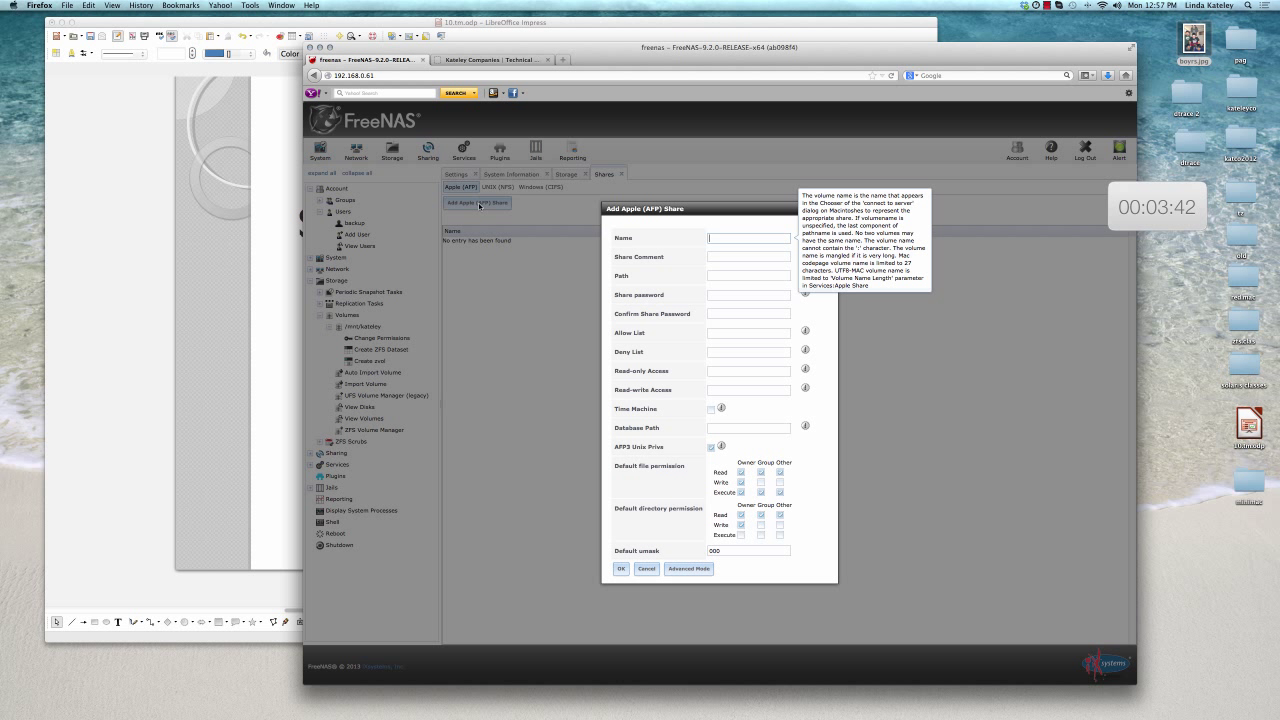
{"action": "type", "text": "t"}
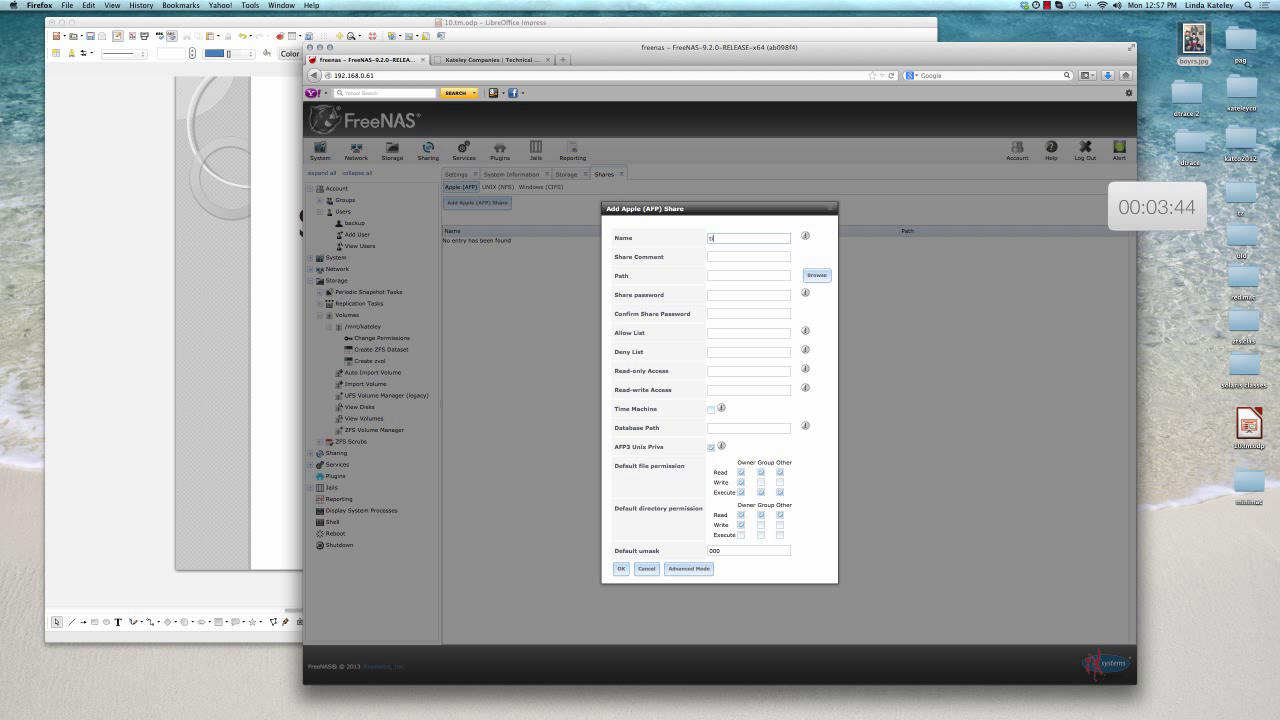
{"action": "type", "text": "imemach"}
{"action": "key", "text": "Tab"}
{"action": "key", "text": "Tab"}
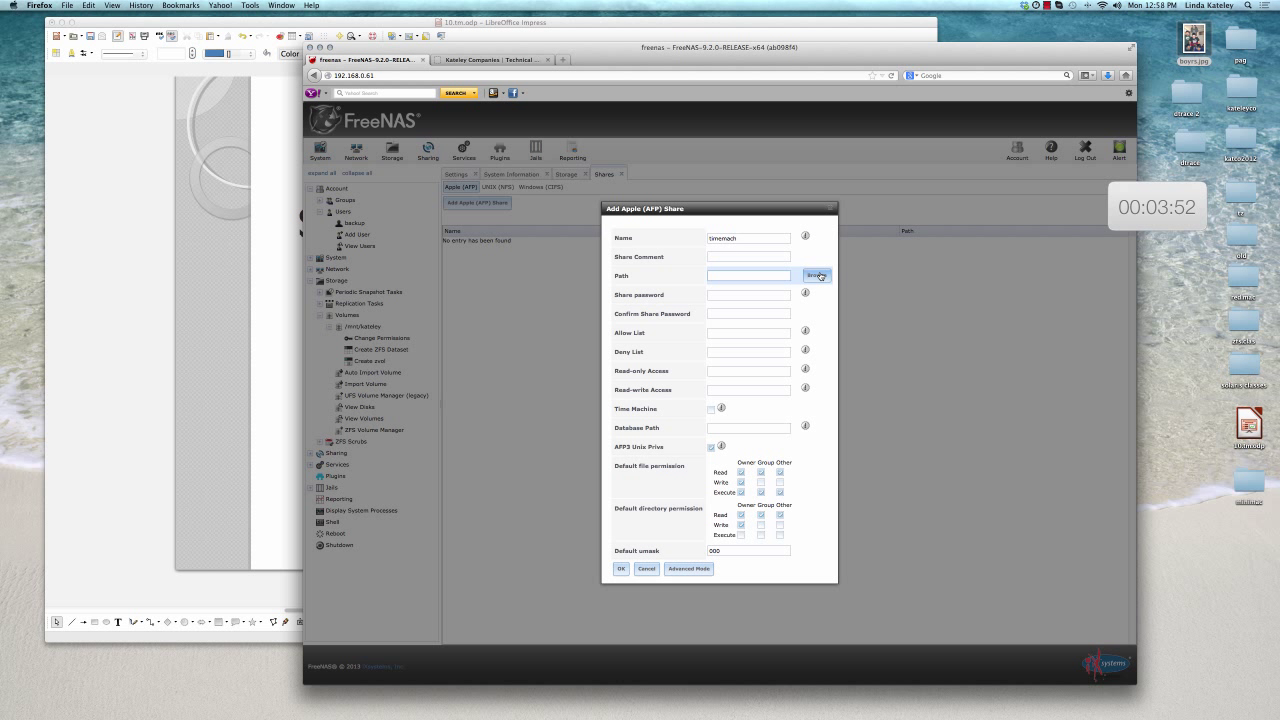
Set the share path to /mnt/kateley
{"action": "left_click", "coordinate": [817, 275]}
{"action": "left_click", "coordinate": [719, 298]}
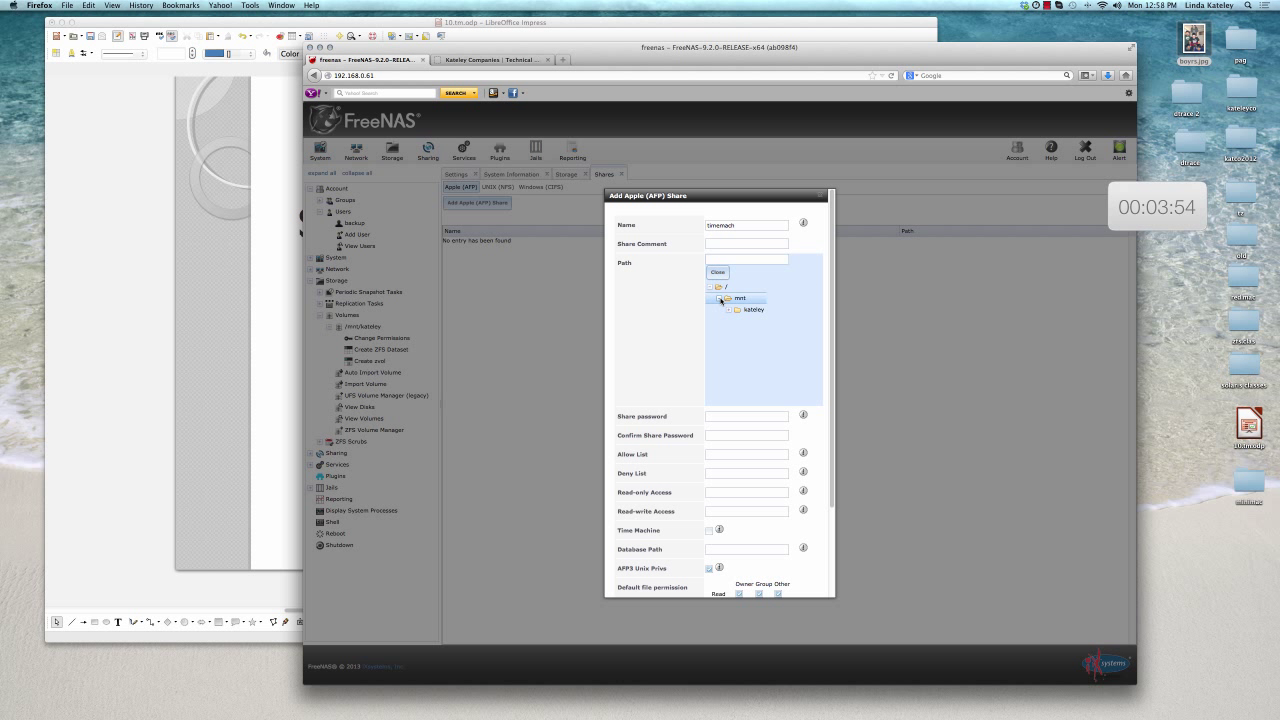
{"action": "left_click", "coordinate": [741, 310]}
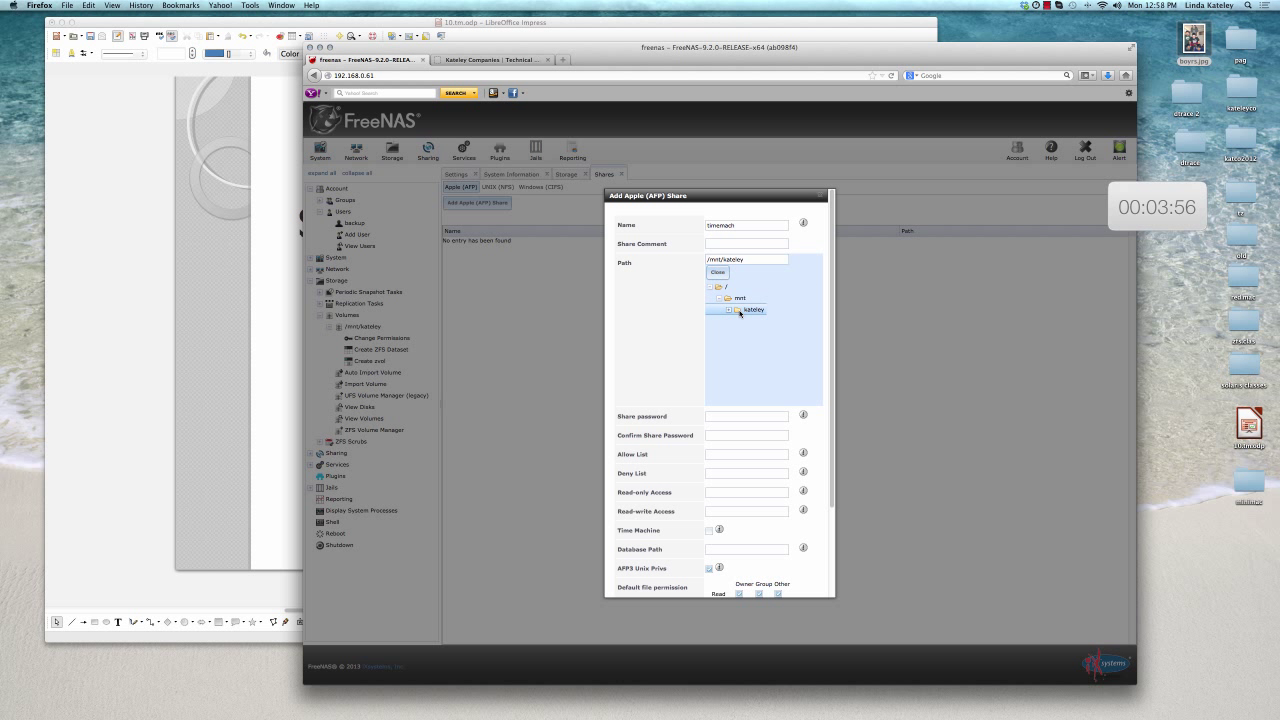
{"action": "scroll", "coordinate": [718, 468], "scroll_direction": "down", "scroll_amount": 2}
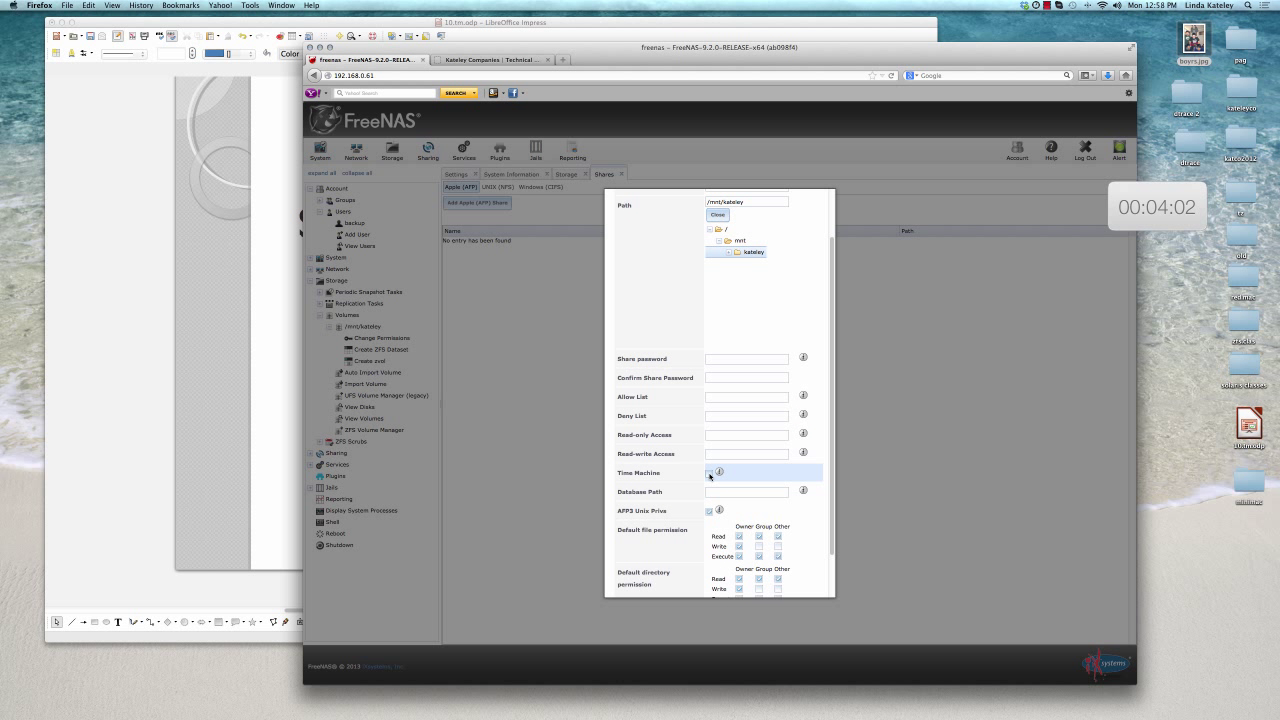
Enable Time Machine and group write on new directories, then save the share
{"action": "left_click", "coordinate": [709, 474]}
{"action": "mouse_move", "coordinate": [719, 472]}
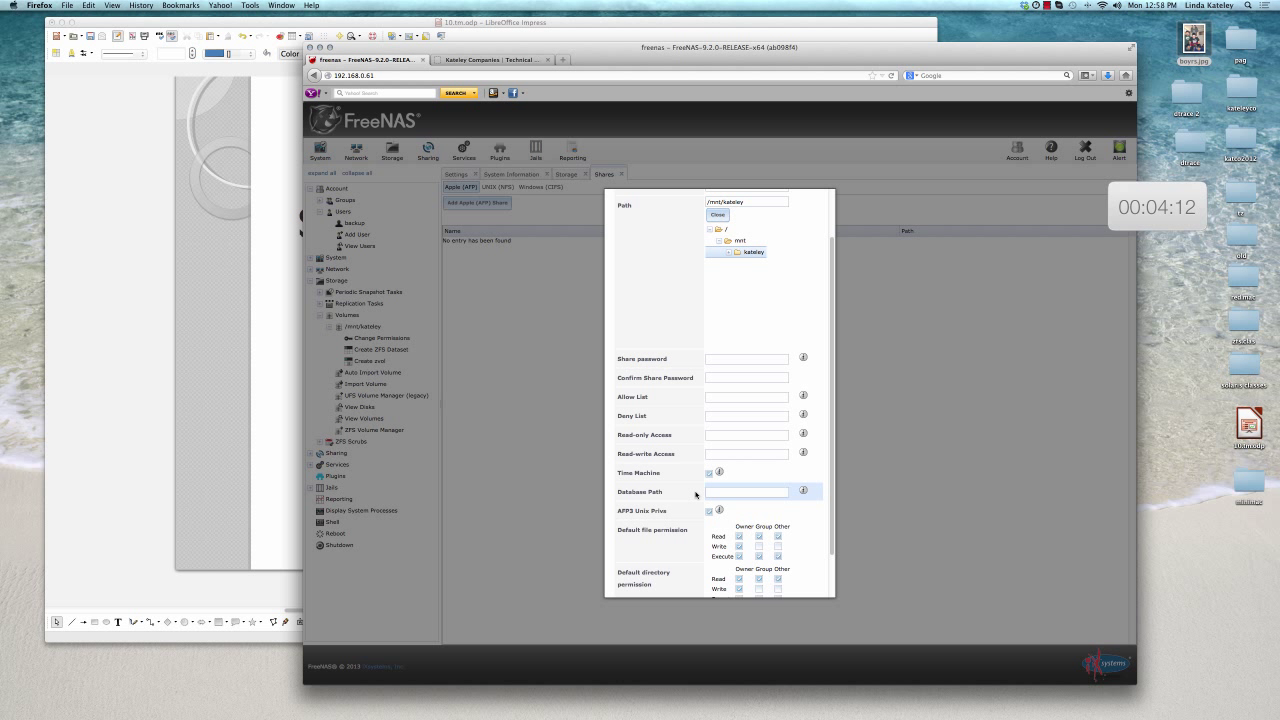
{"action": "scroll", "coordinate": [684, 517], "scroll_direction": "down", "scroll_amount": 2}
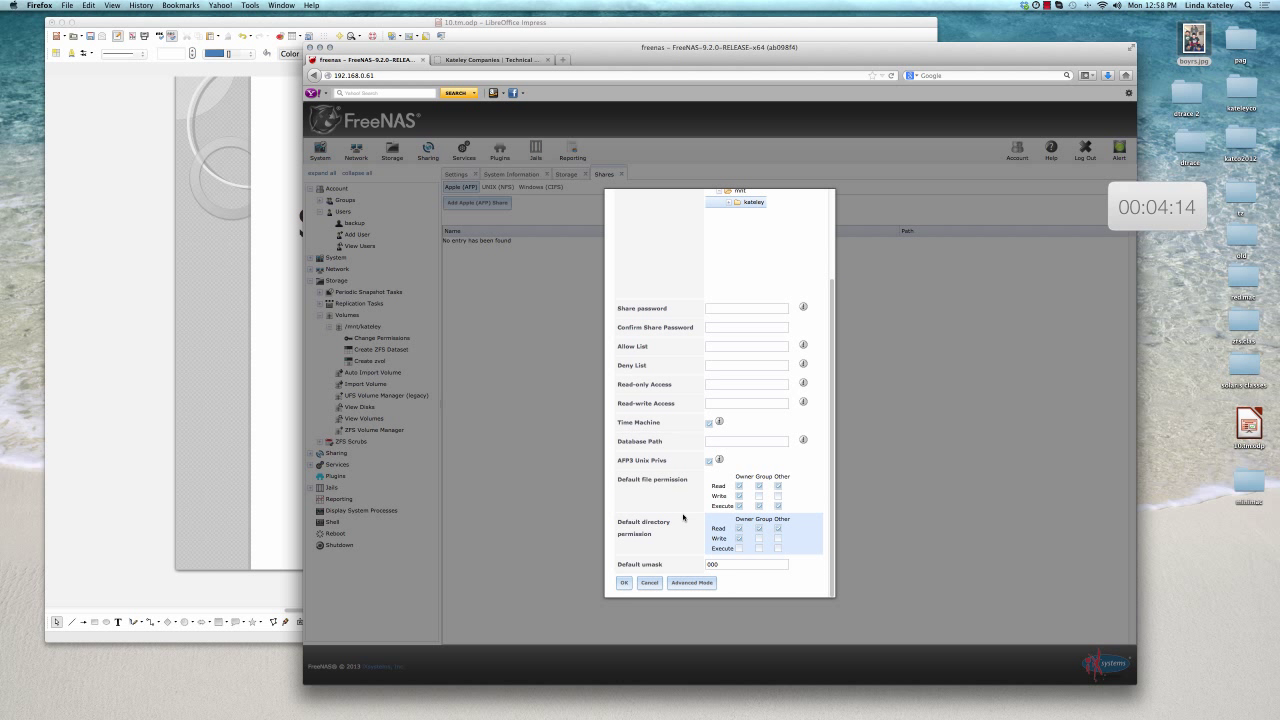
{"action": "left_click", "coordinate": [759, 538]}
{"action": "left_click", "coordinate": [625, 585]}
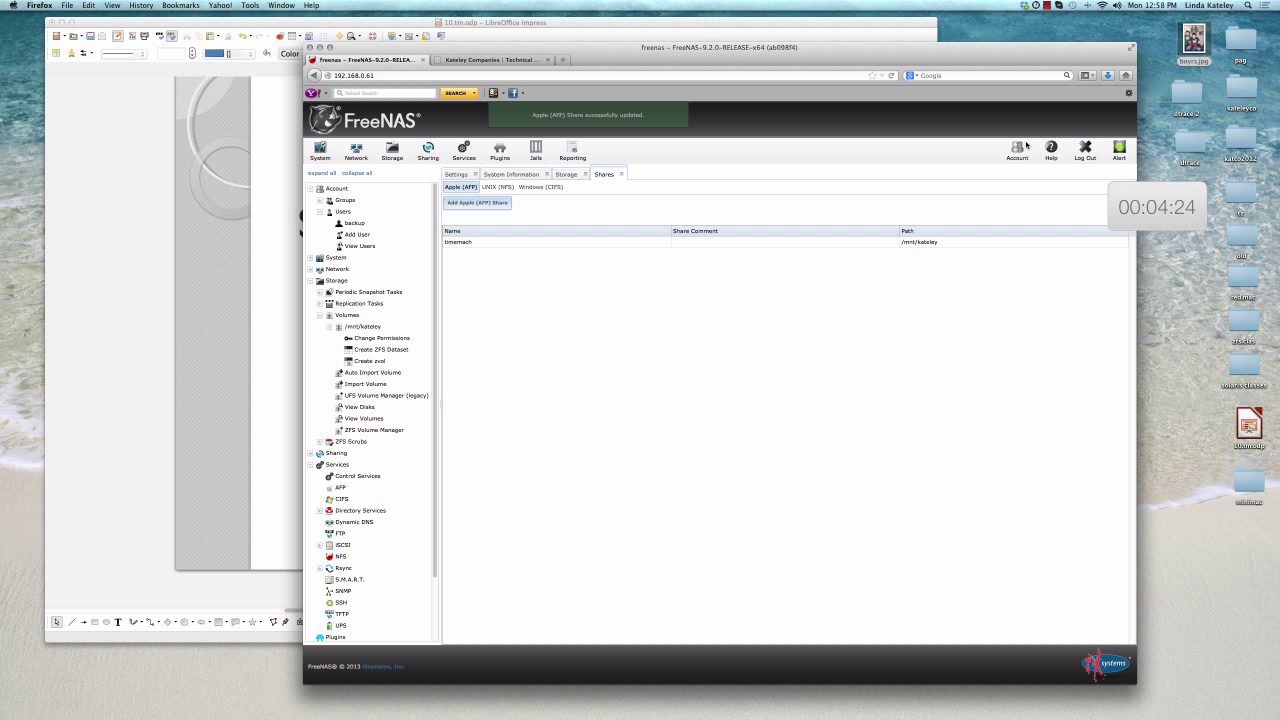
Open Time Machine preferences and choose the timemach share on freenas as the backup disk
{"action": "left_click", "coordinate": [1071, 6]}
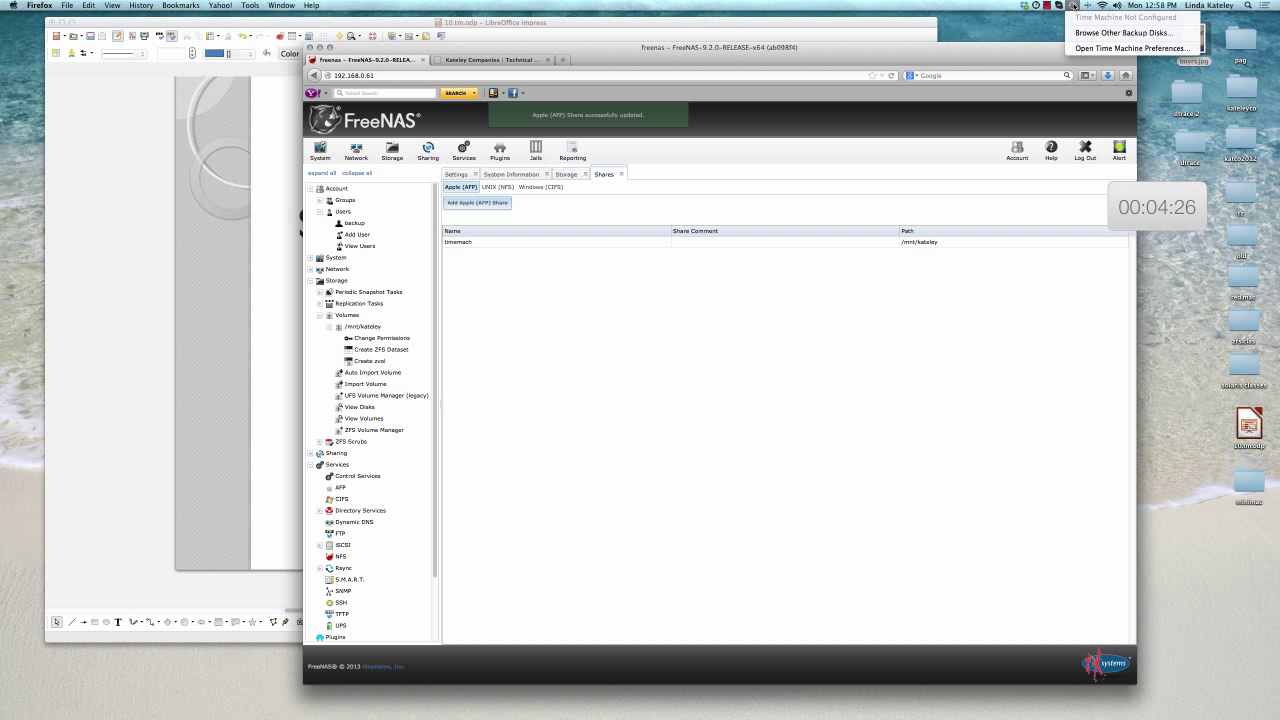
{"action": "left_click", "coordinate": [1085, 48]}
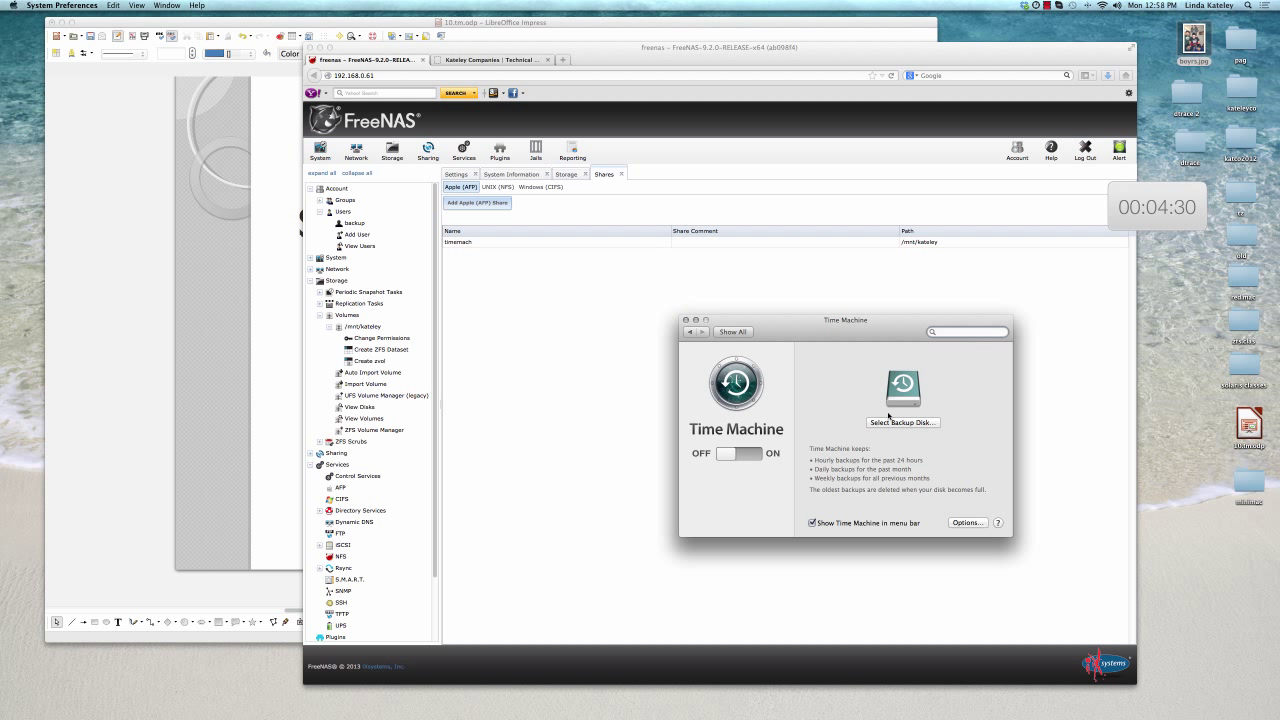
{"action": "left_click", "coordinate": [893, 423]}
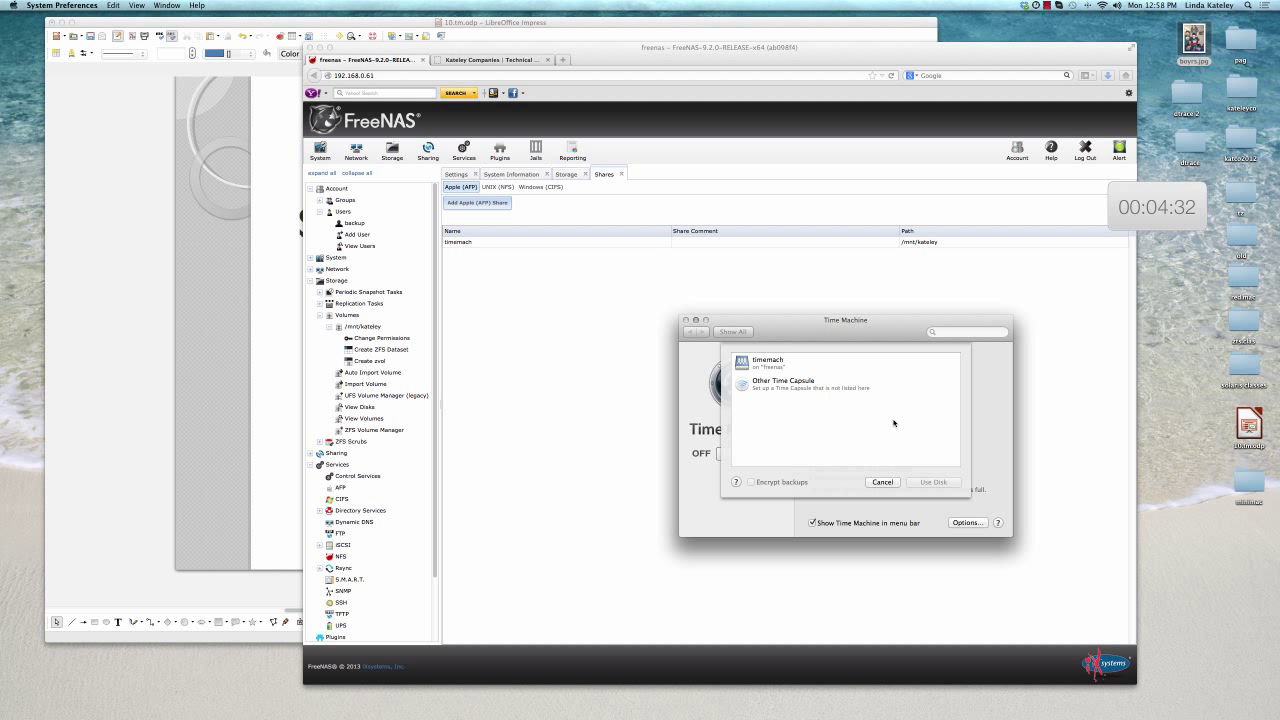
{"action": "left_click", "coordinate": [770, 362]}
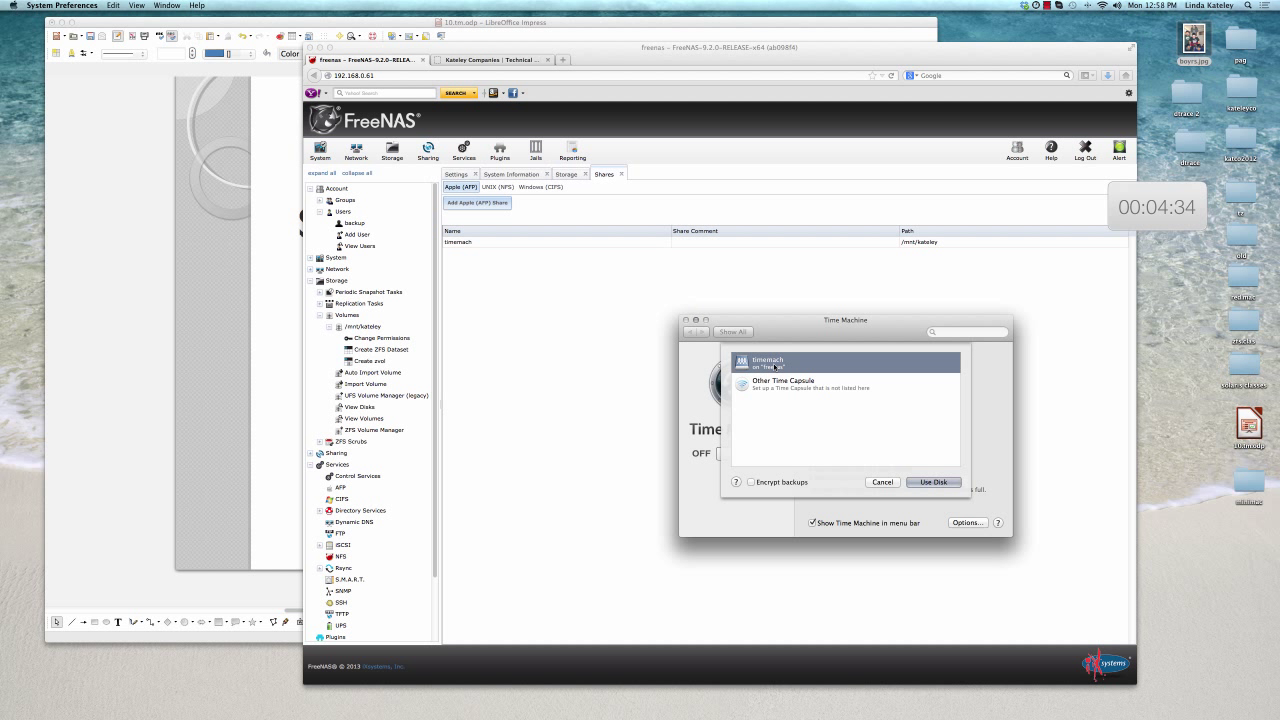
{"action": "left_click", "coordinate": [933, 482]}
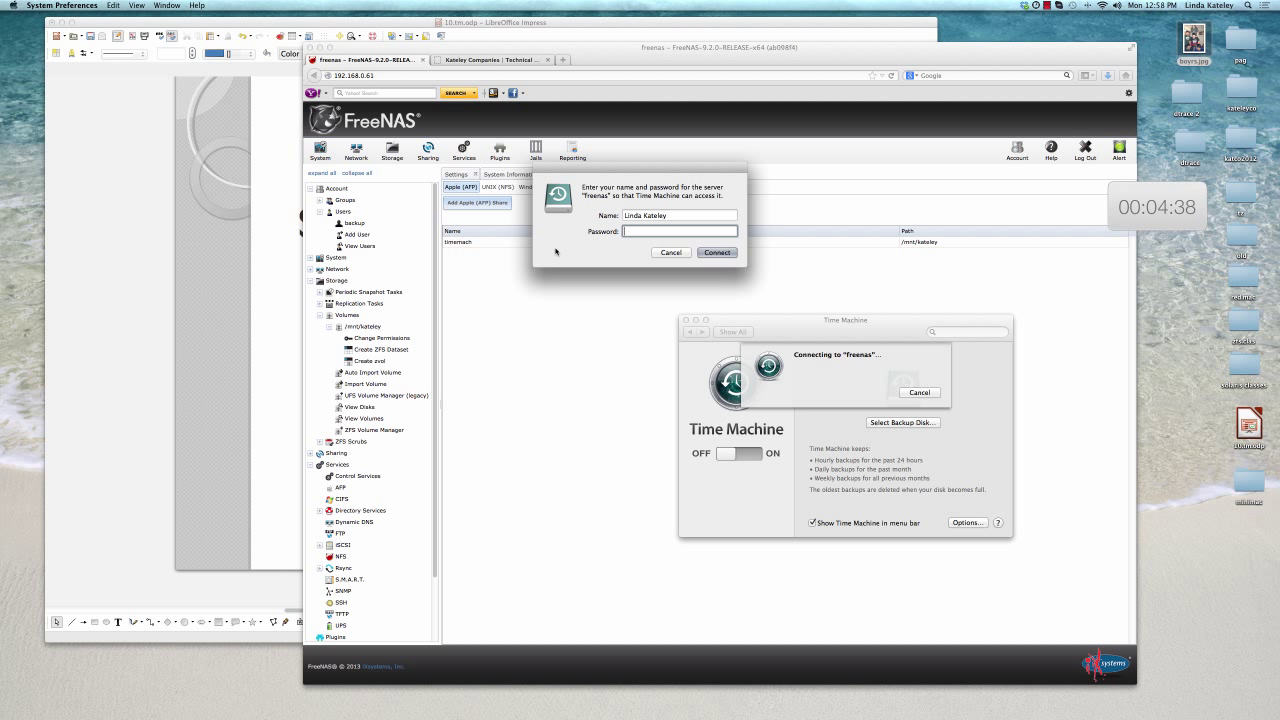
Connect to freenas as user backup with its password so Time Machine starts backing up
{"action": "triple_click", "coordinate": [657, 215]}
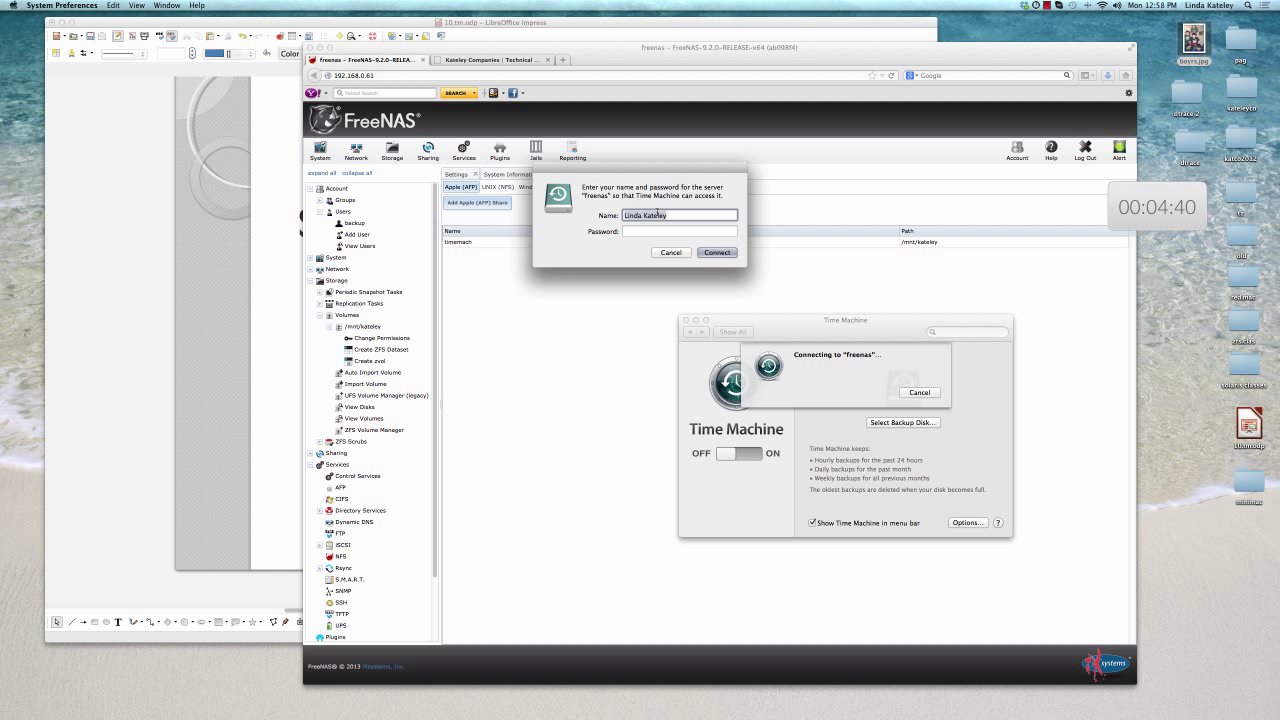
{"action": "type", "text": "backup"}
{"action": "key", "text": "Tab"}
{"action": "type", "text": "••"}
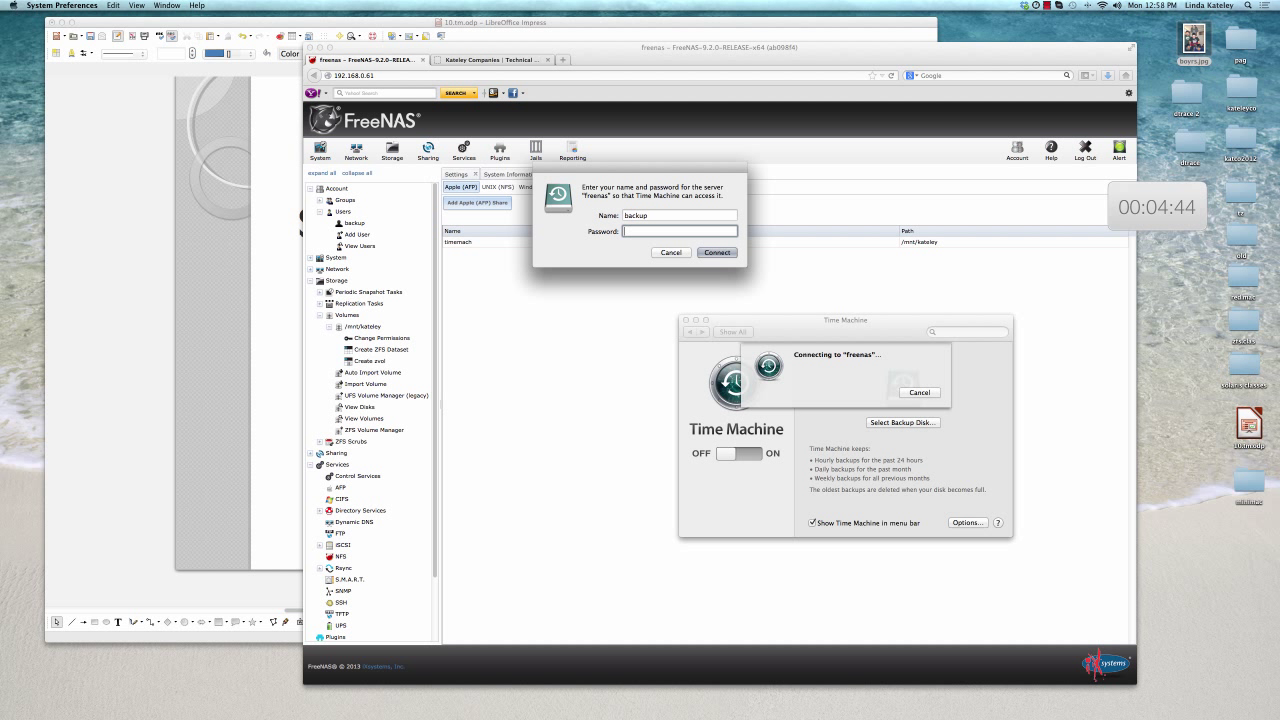
{"action": "type", "text": "••••"}
{"action": "left_click", "coordinate": [716, 253]}
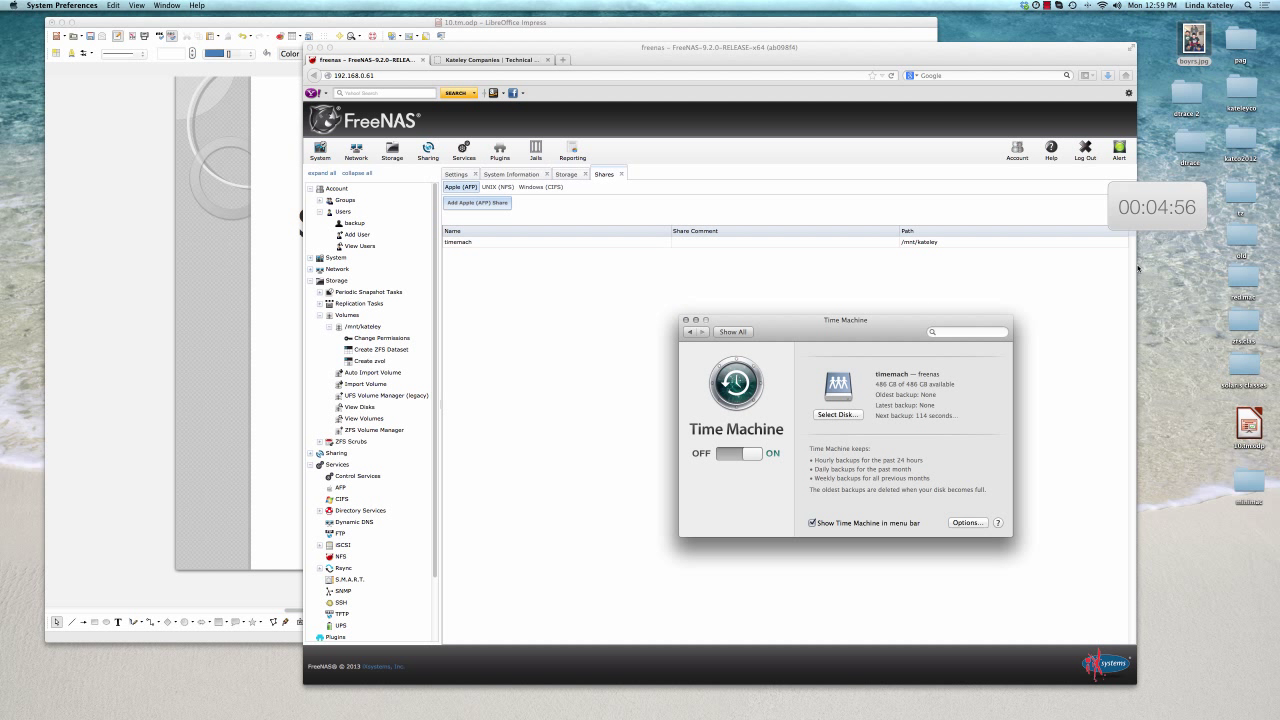
{"action": "mouse_move", "coordinate": [1148, 213]}
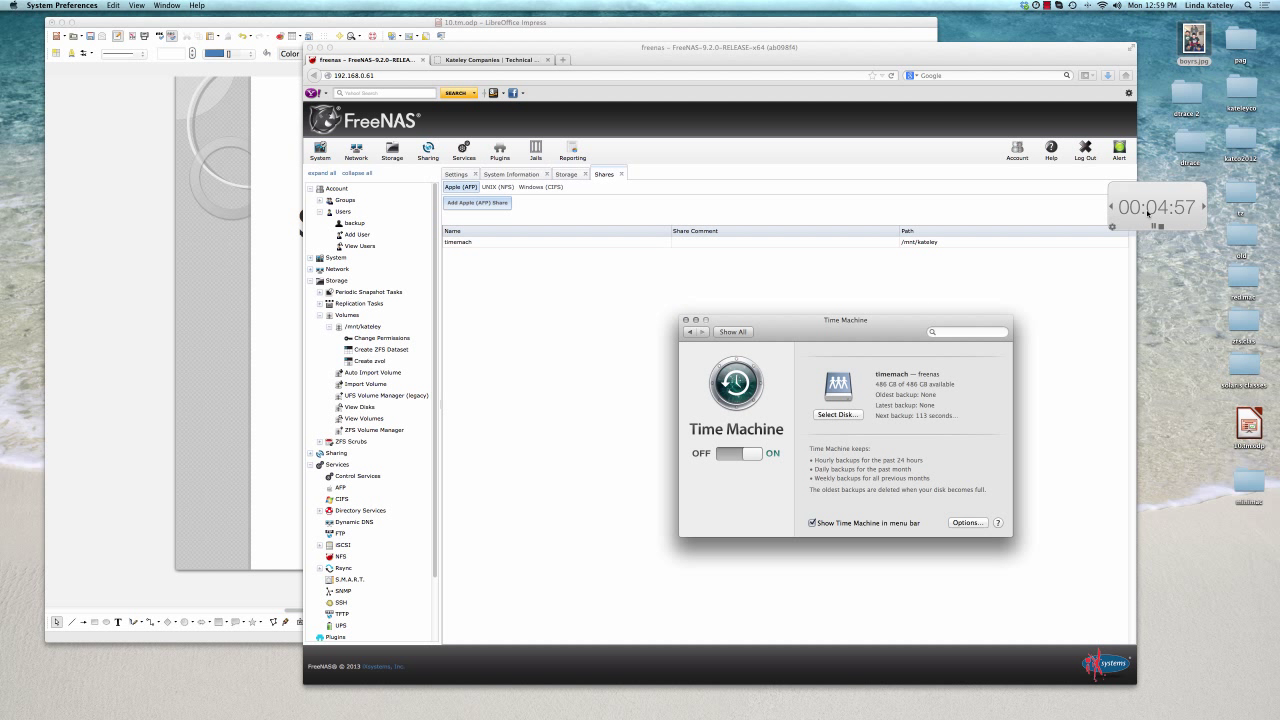
{"action": "left_click", "coordinate": [1153, 228]}
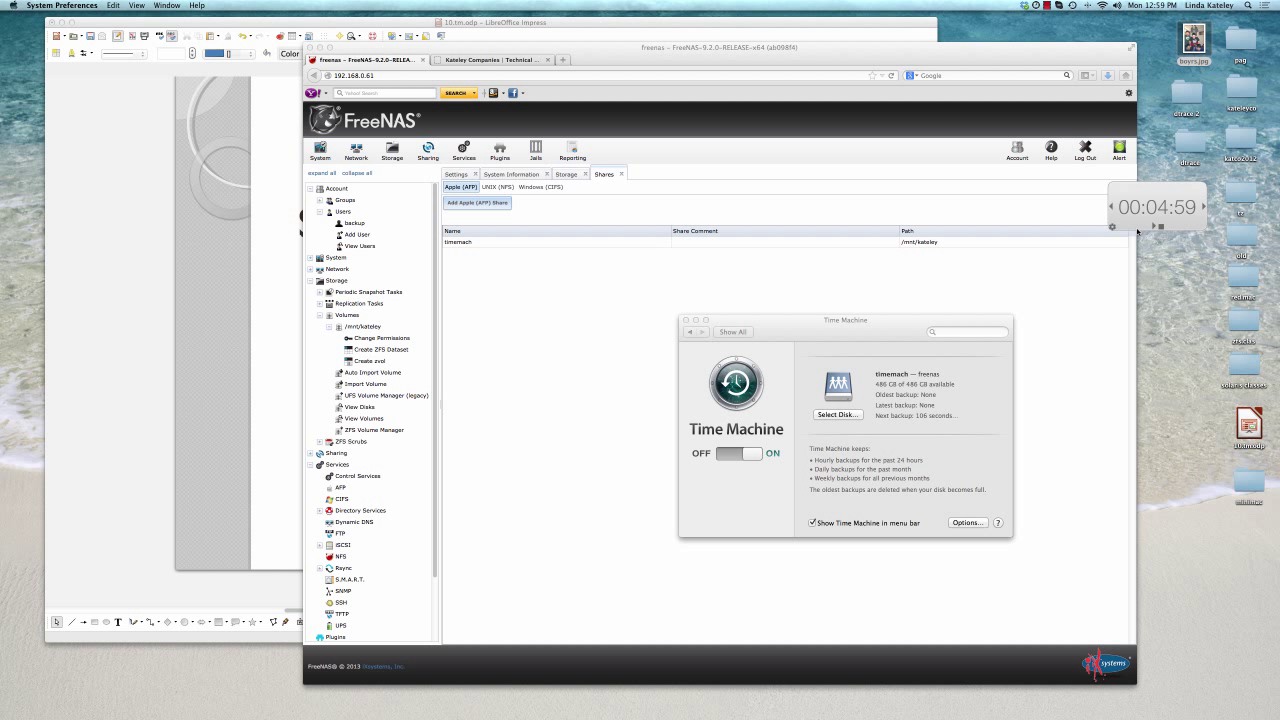
Run the Impress slide show from the current slide and advance to the Benefits slide
{"action": "left_click", "coordinate": [463, 28]}
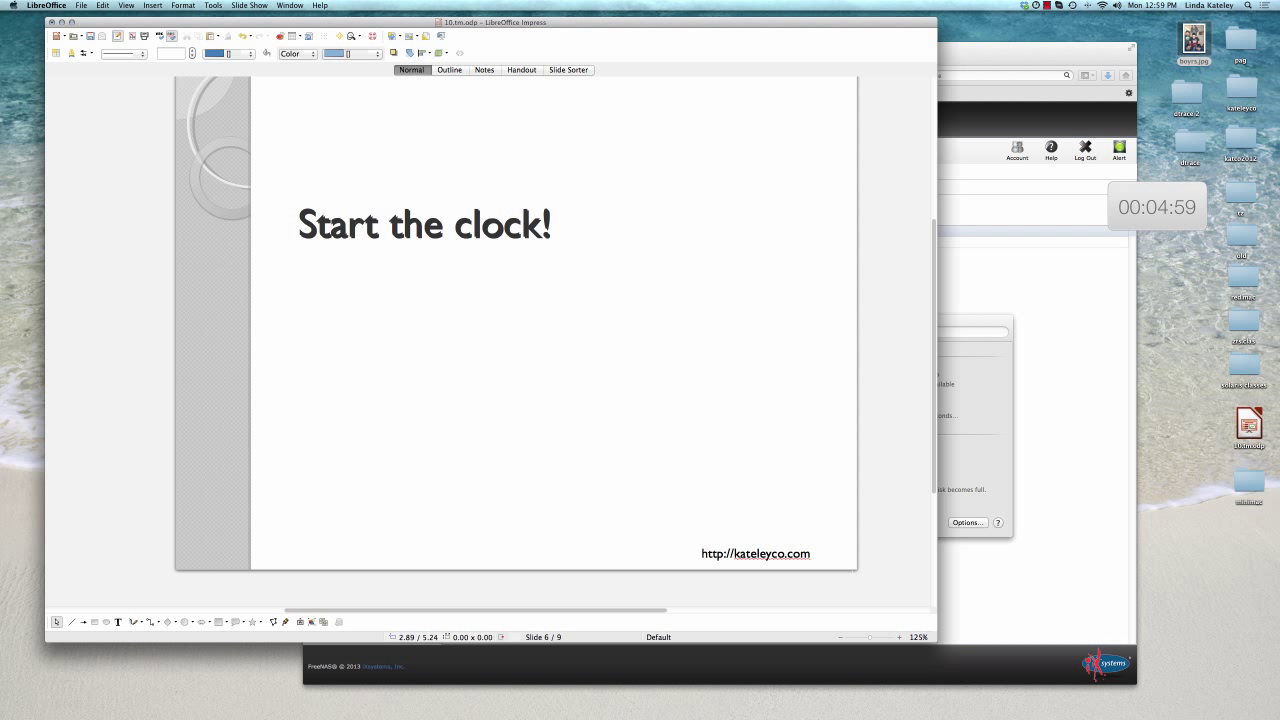
{"action": "left_click", "coordinate": [213, 5]}
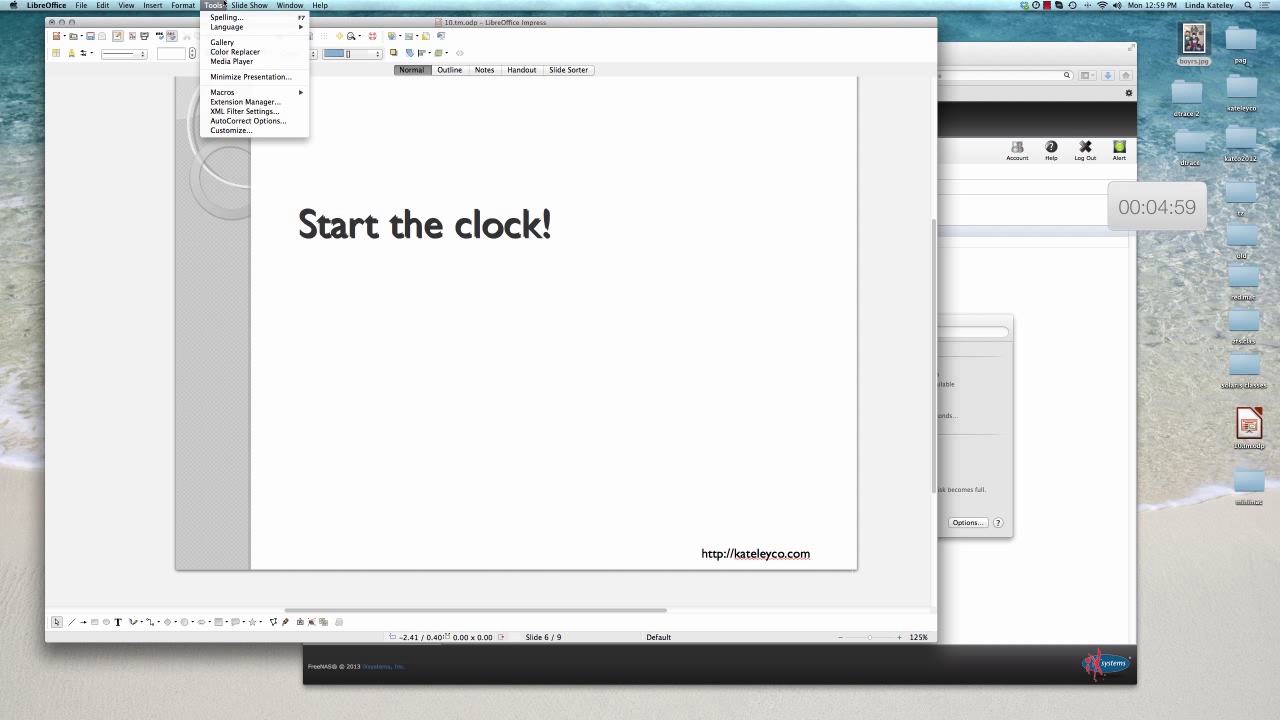
{"action": "mouse_move", "coordinate": [229, 5]}
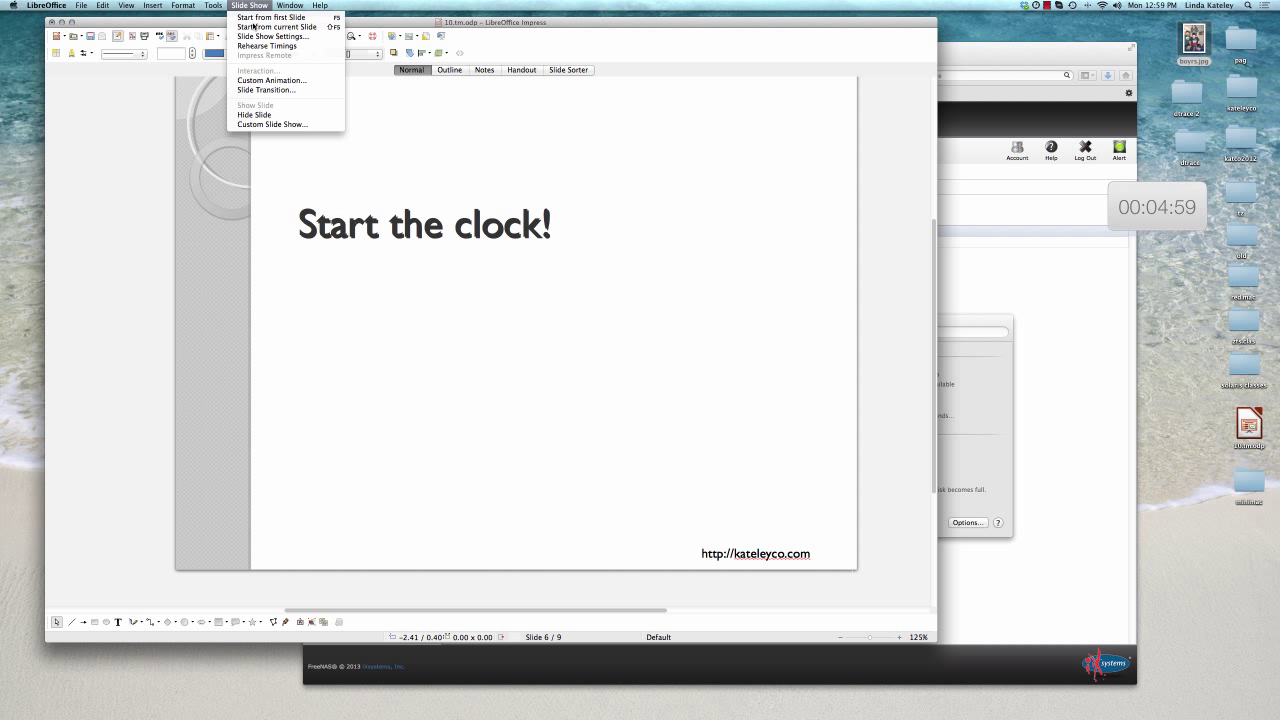
{"action": "left_click", "coordinate": [253, 27]}
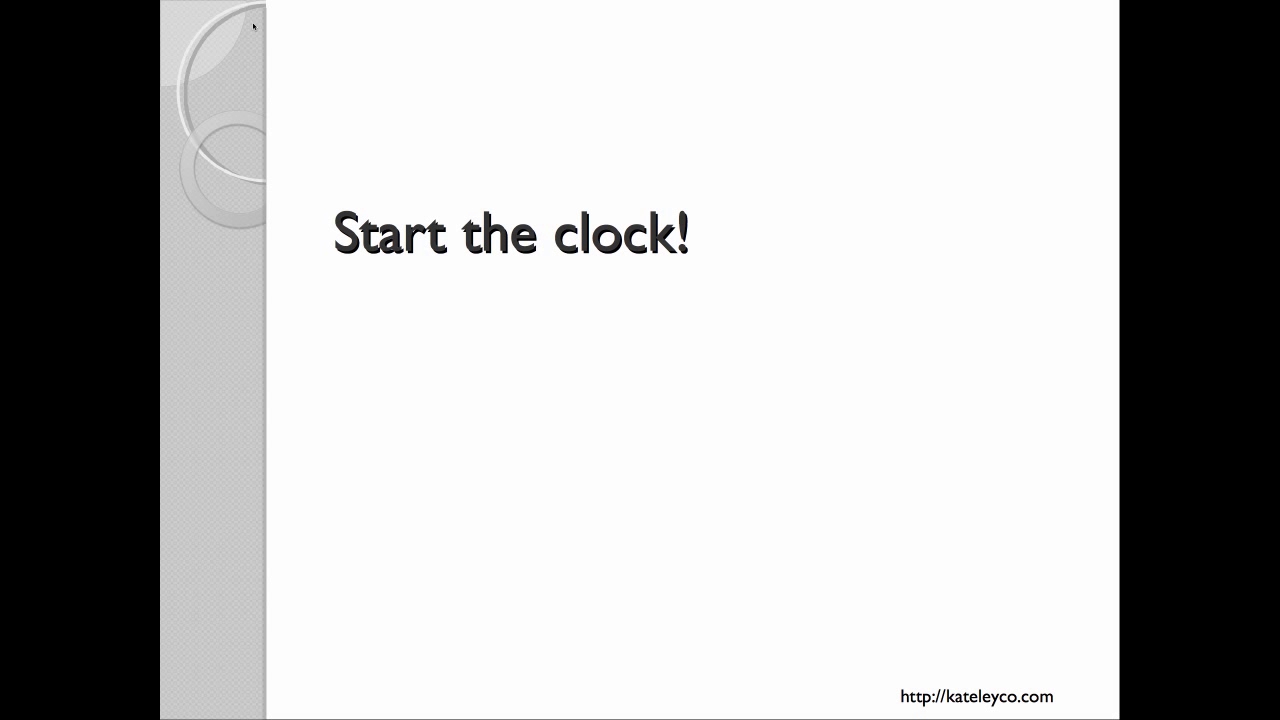
{"action": "left_click", "coordinate": [253, 27]}
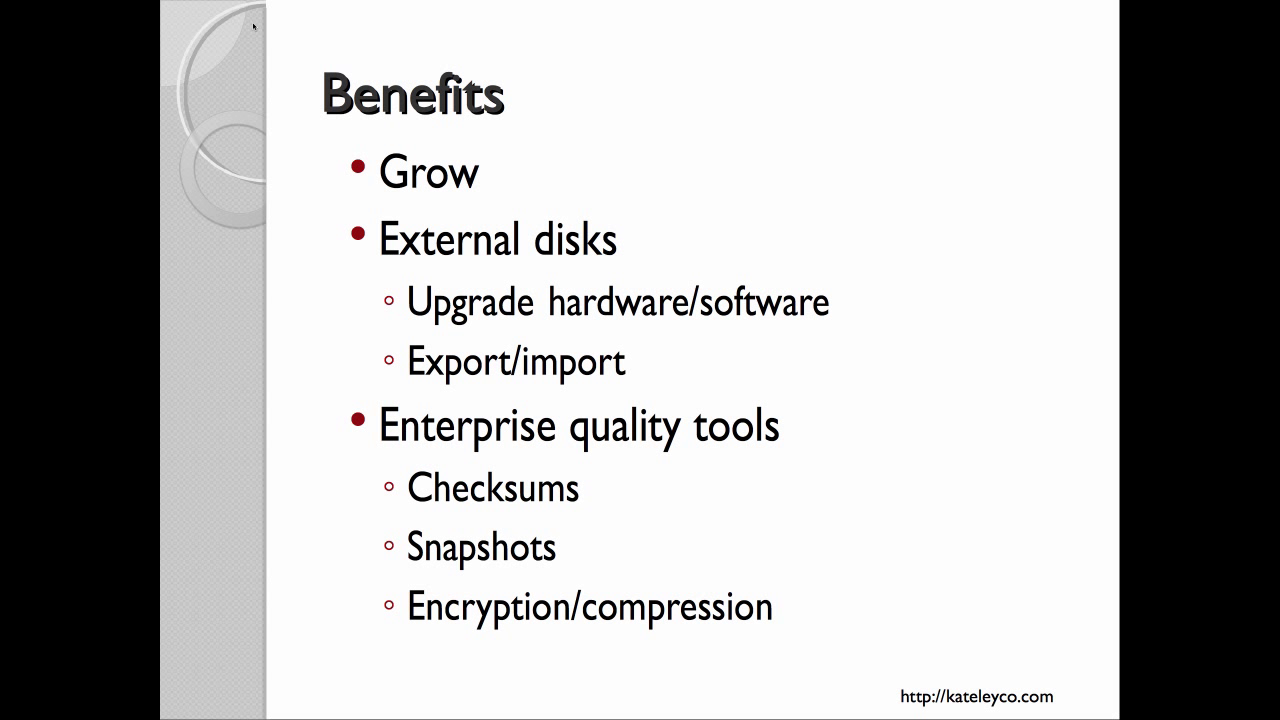